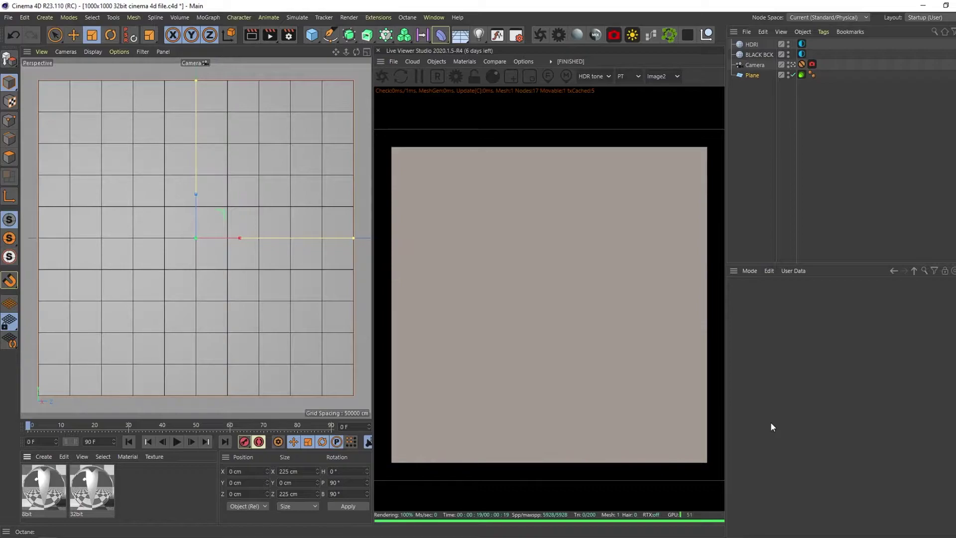
# Select the 8bit and 32bit Octane materials together to show their shared diffuse settings.
pyautogui.moveTo(192, 467); pyautogui.dragTo(40, 480)
pyautogui.moveTo(149, 494); pyautogui.dragTo(3, 484)
pyautogui.moveTo(139, 501); pyautogui.dragTo(55, 498)
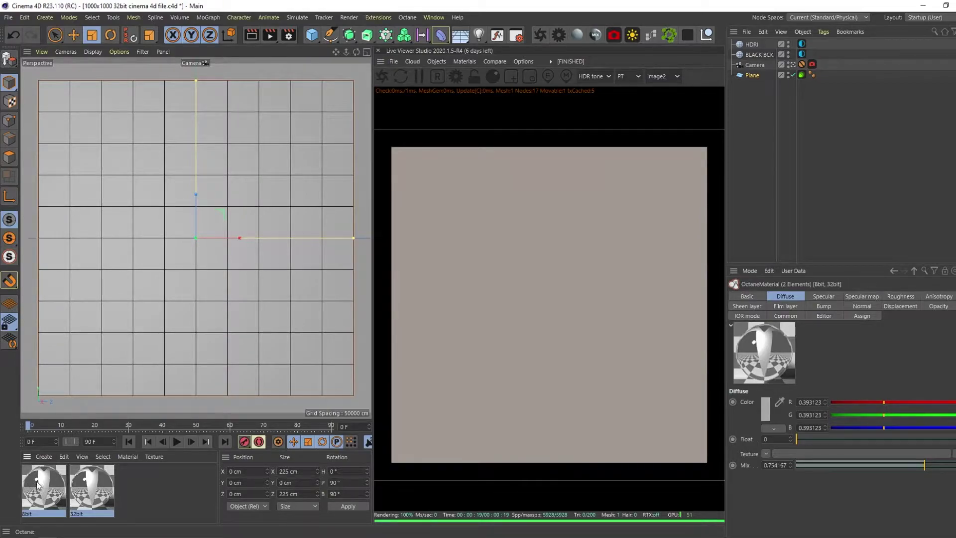
pyautogui.click(130, 492)
pyautogui.moveTo(136, 496); pyautogui.dragTo(50, 492)
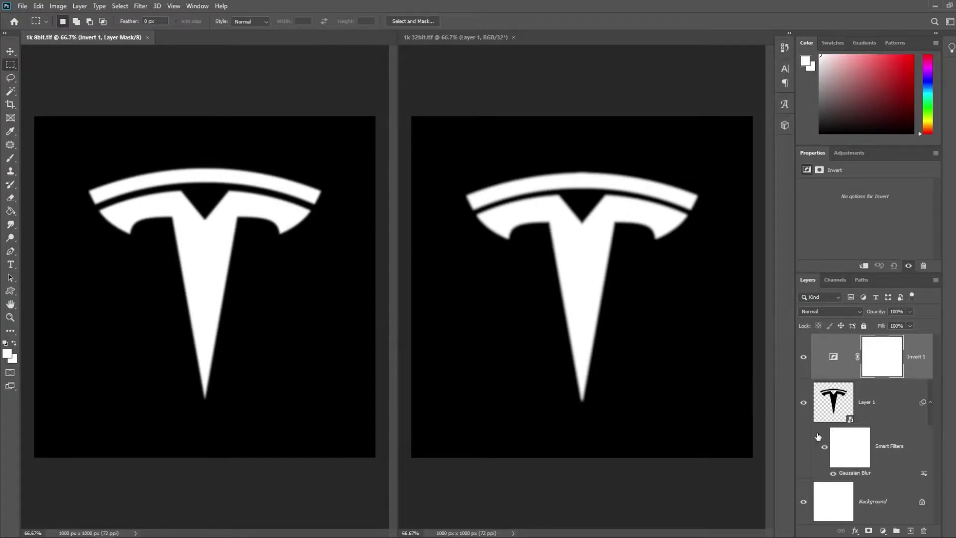
# In the 8-bit logo document, open Layer 1's Gaussian Blur smart filter and accept it with a 3-pixel radius.
pyautogui.doubleClick(851, 474)
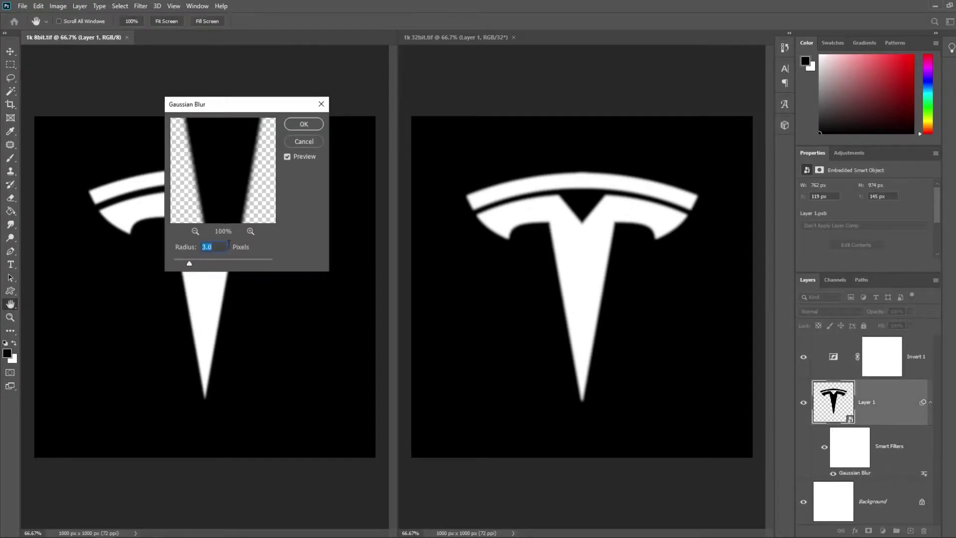
pyautogui.click(213, 247)
pyautogui.click(308, 125)
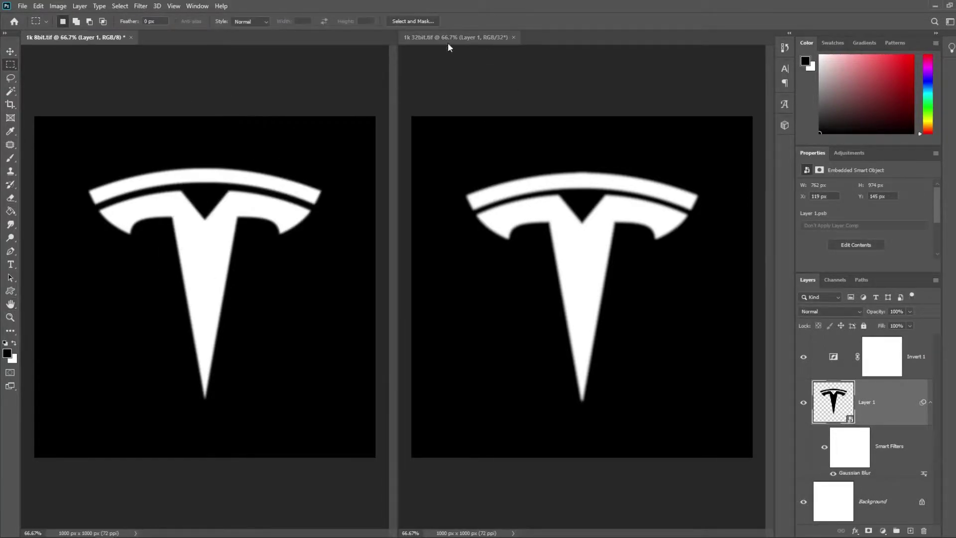
# Check the colour bit-depth options offered for a new document, and close the dialog without creating one.
pyautogui.click(23, 6)
pyautogui.click(30, 17)
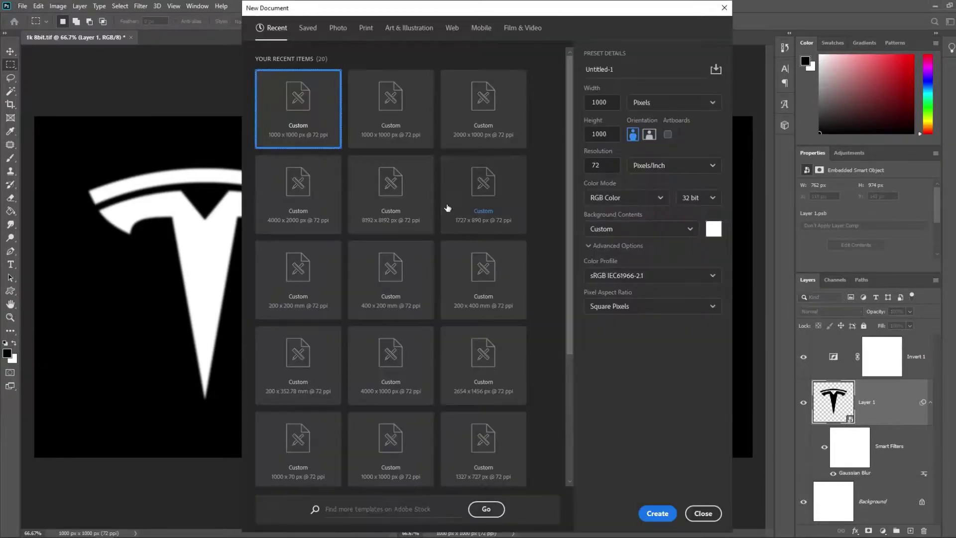
pyautogui.click(704, 200)
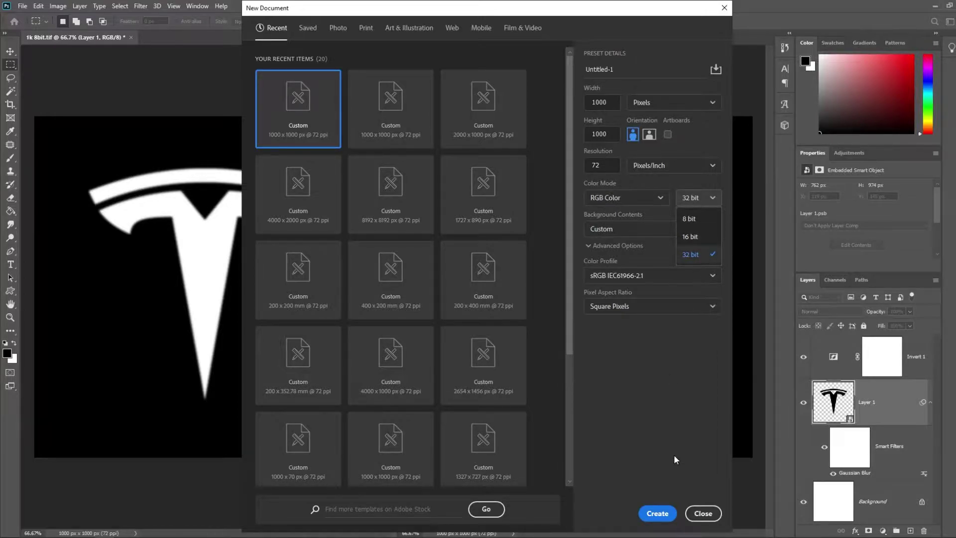
pyautogui.click(704, 516)
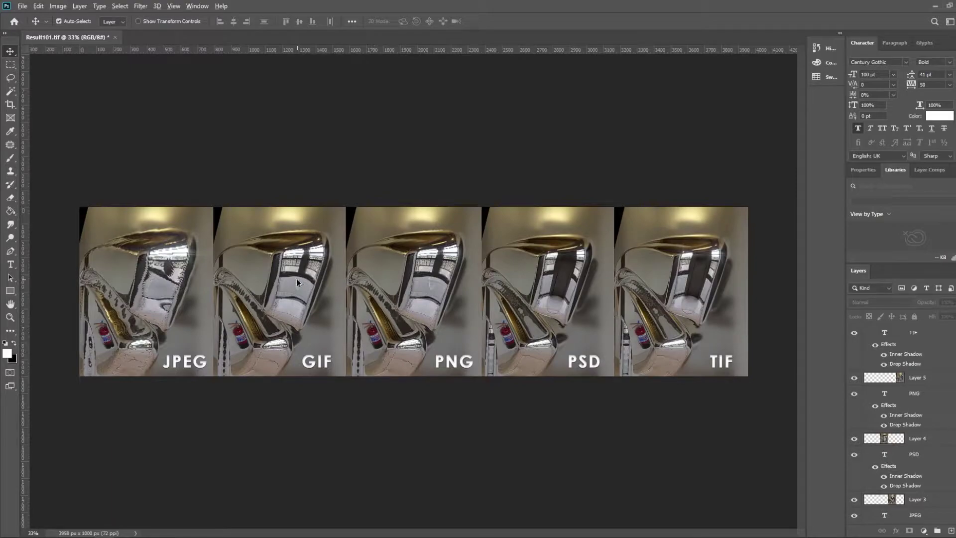
# Examine the reflections and edge quality in the JPEG, GIF, PNG, PSD and TIF renders and compare the five formats.
pyautogui.keyDown('alt'); pyautogui.scroll(5, 298, 279); pyautogui.keyUp('alt')
pyautogui.moveTo(269, 286); pyautogui.dragTo(426, 286)
pyautogui.keyDown('alt'); pyautogui.scroll(1, 328, 286); pyautogui.keyUp('alt')
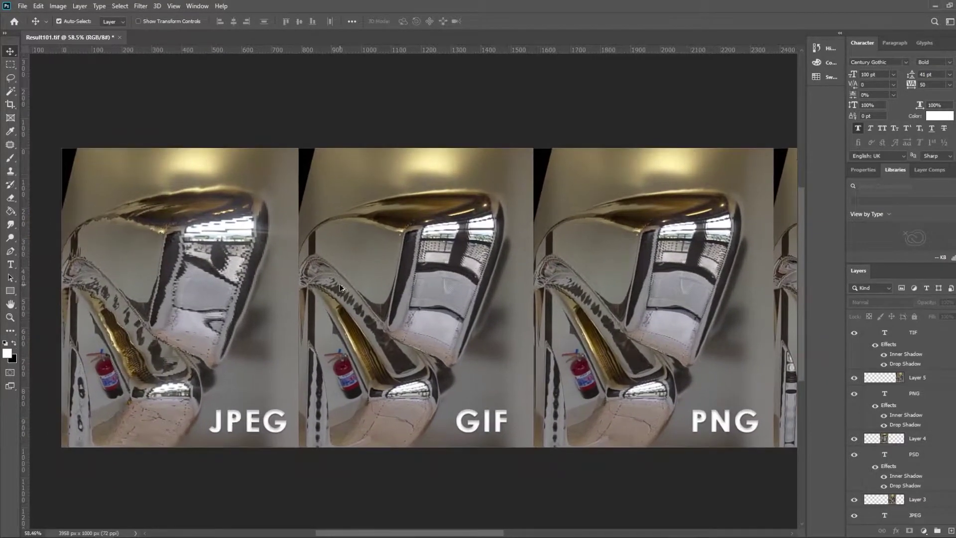
pyautogui.moveTo(299, 282); pyautogui.dragTo(327, 283)
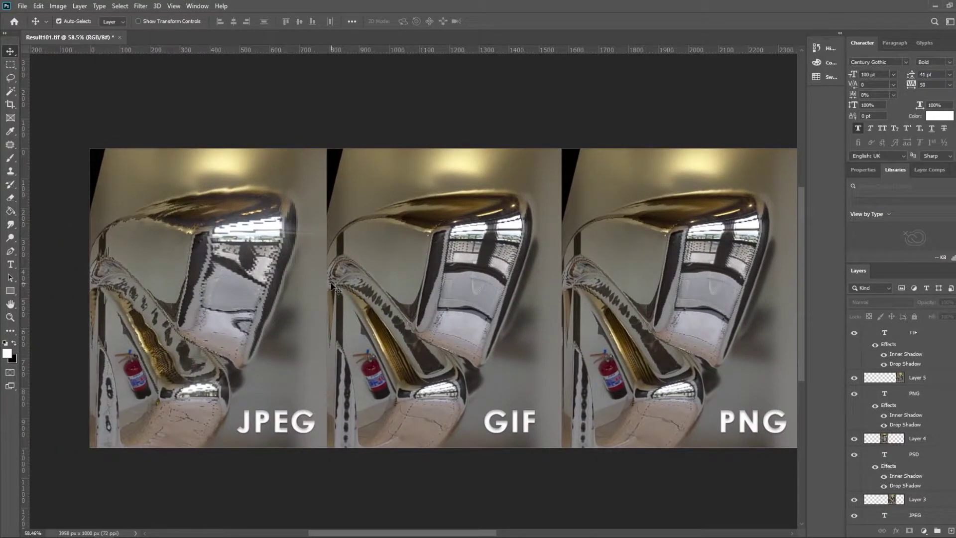
pyautogui.keyDown('alt'); pyautogui.scroll(1, 332, 287); pyautogui.keyUp('alt')
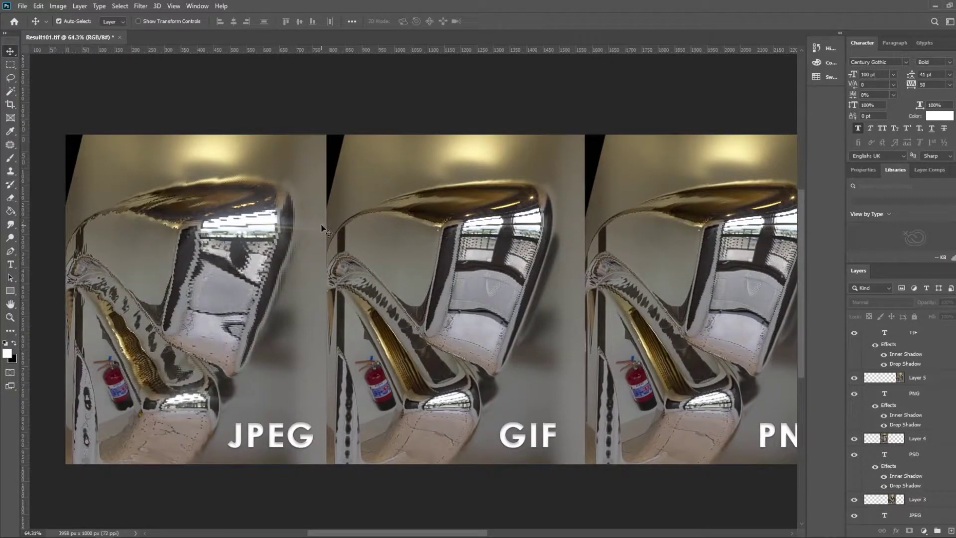
pyautogui.moveTo(402, 324); pyautogui.dragTo(369, 324)
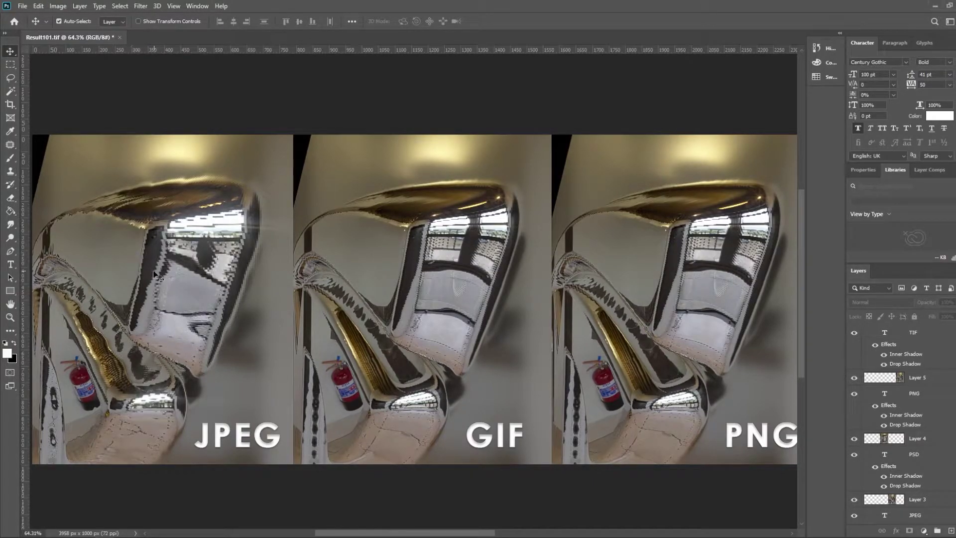
pyautogui.moveTo(442, 267); pyautogui.dragTo(285, 271)
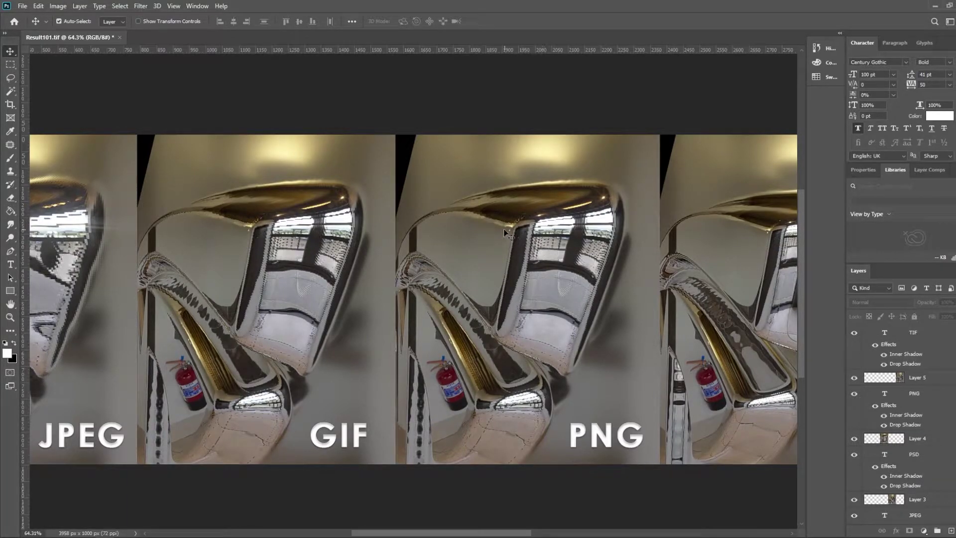
pyautogui.hscroll(10, 498, 255)
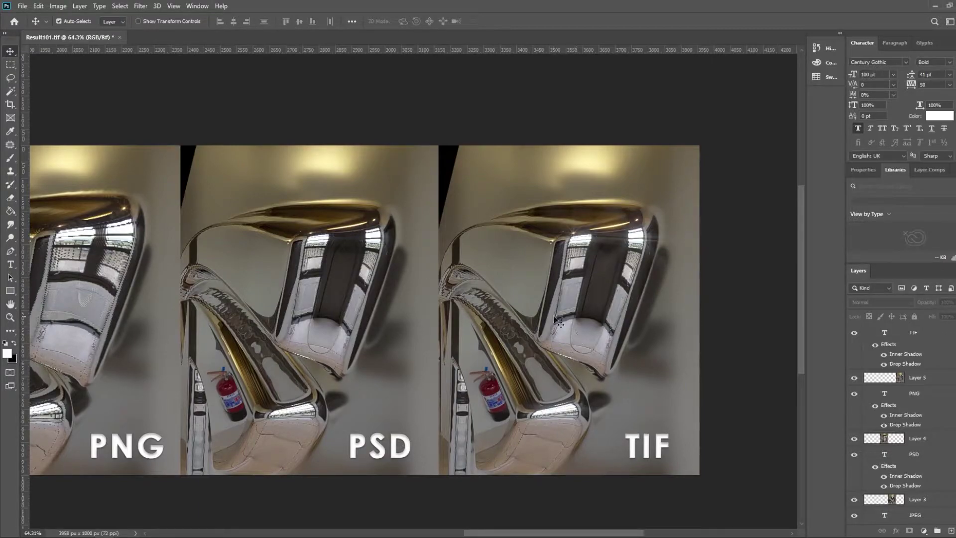
pyautogui.keyDown('alt'); pyautogui.scroll(-8, 506, 265); pyautogui.keyUp('alt')
pyautogui.keyDown('alt'); pyautogui.scroll(1, 506, 264); pyautogui.keyUp('alt')
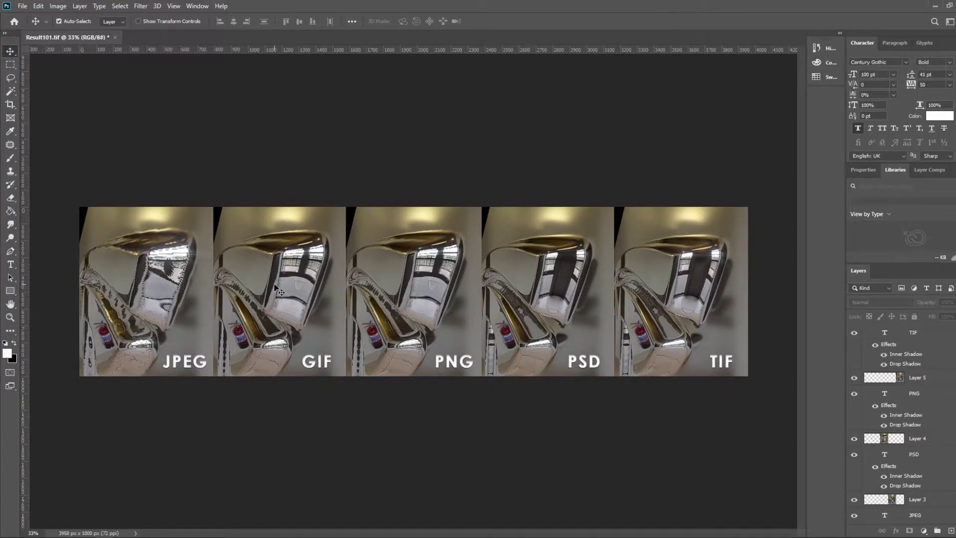
pyautogui.keyDown('alt'); pyautogui.scroll(1, 274, 283); pyautogui.keyUp('alt')
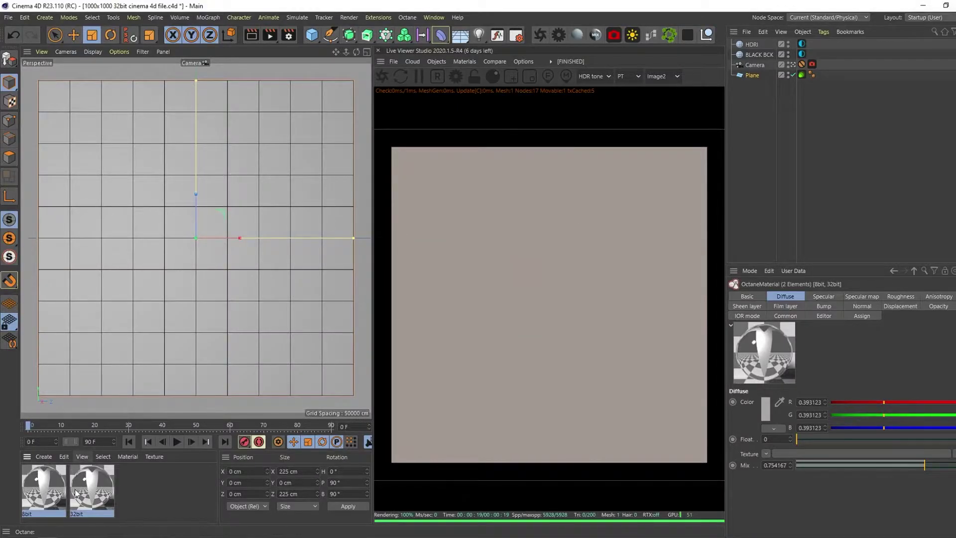
# Open the 8bit material's node network in the Octane Node Editor and close its Material Editor.
pyautogui.doubleClick(52, 491)
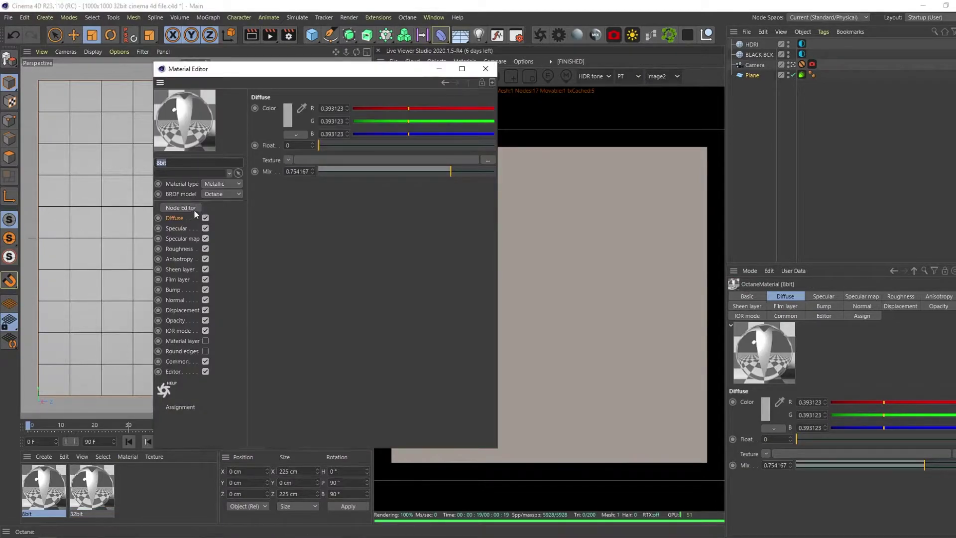
pyautogui.click(181, 208)
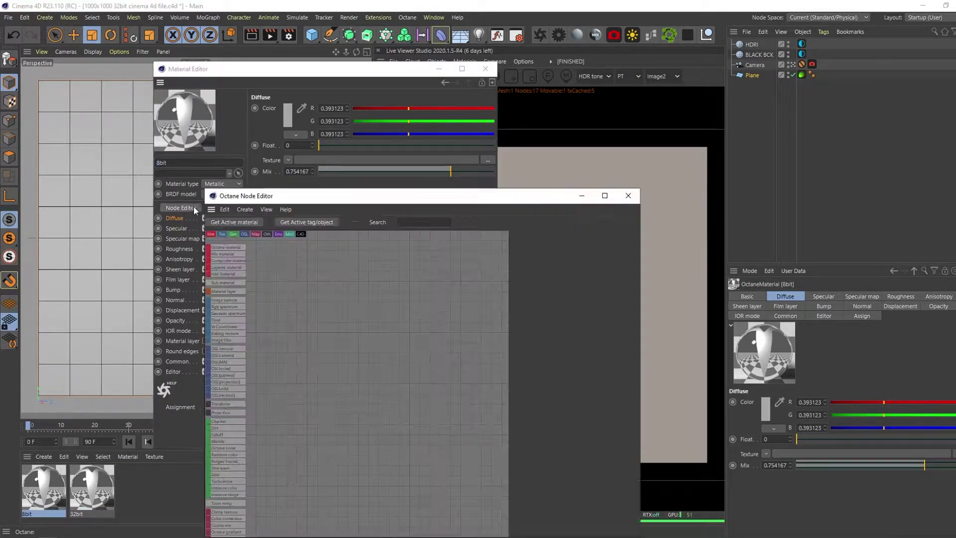
pyautogui.click(480, 71)
pyautogui.moveTo(471, 195); pyautogui.dragTo(279, 71)
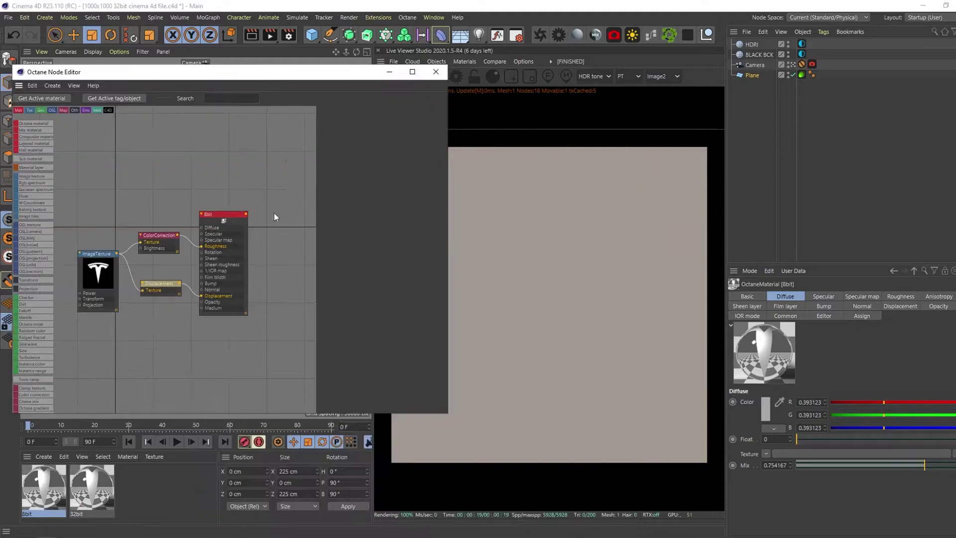
# Examine the 8bit node network, including the settings of the ColorCorrection and Displacement nodes fed by the logo texture.
pyautogui.moveTo(71, 201); pyautogui.dragTo(285, 346)
pyautogui.click(180, 344)
pyautogui.moveTo(113, 295); pyautogui.dragTo(132, 284, button='middle')
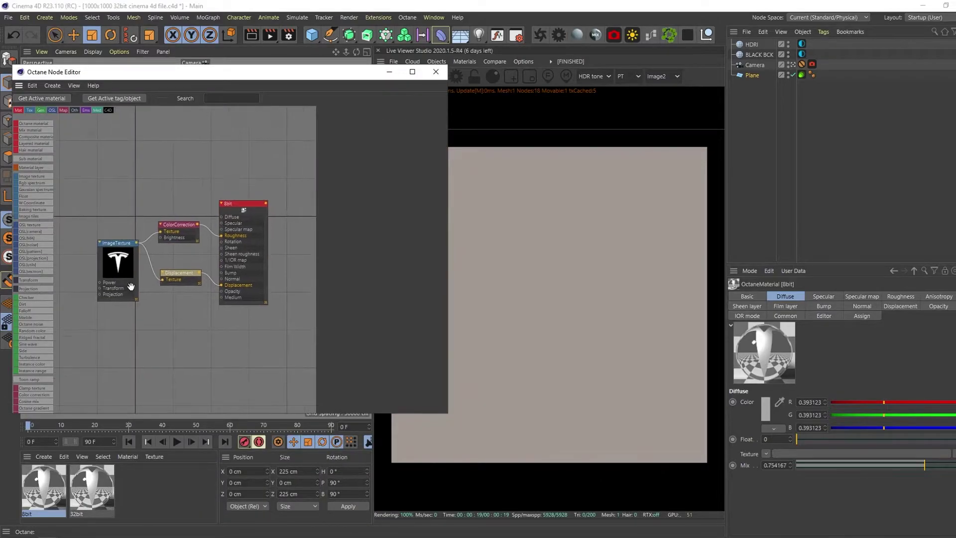
pyautogui.scroll(1, 151, 271)
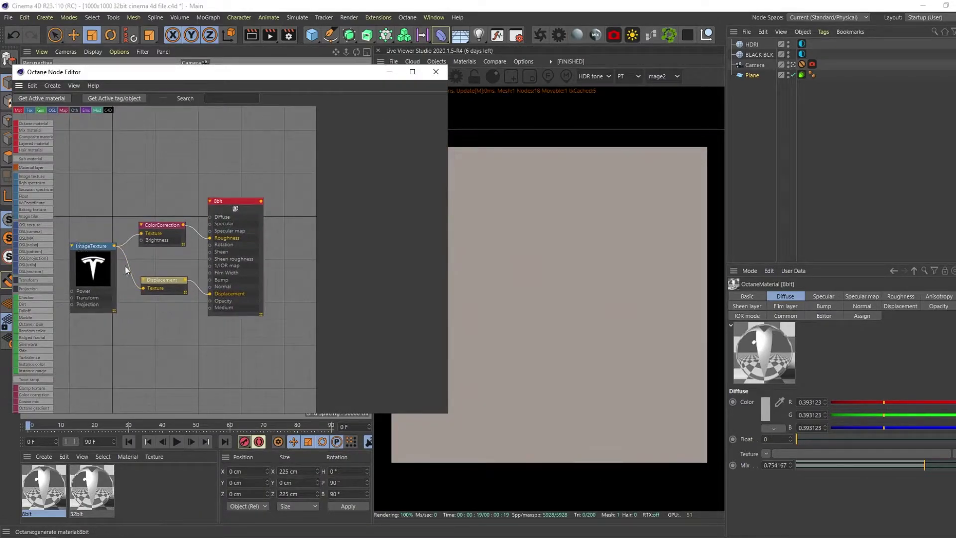
pyautogui.scroll(1, 168, 267)
pyautogui.moveTo(168, 267); pyautogui.dragTo(162, 271, button='middle')
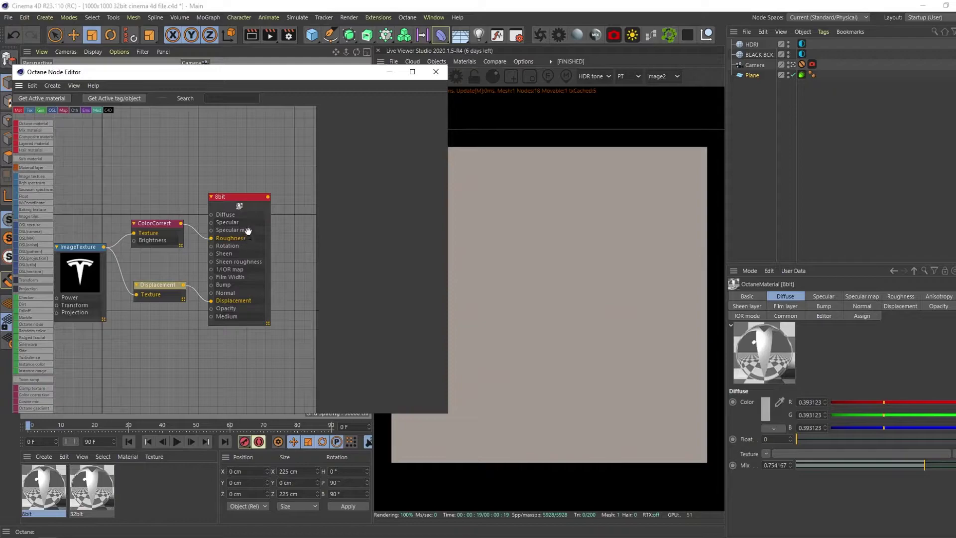
pyautogui.moveTo(179, 184); pyautogui.dragTo(191, 182, button='middle')
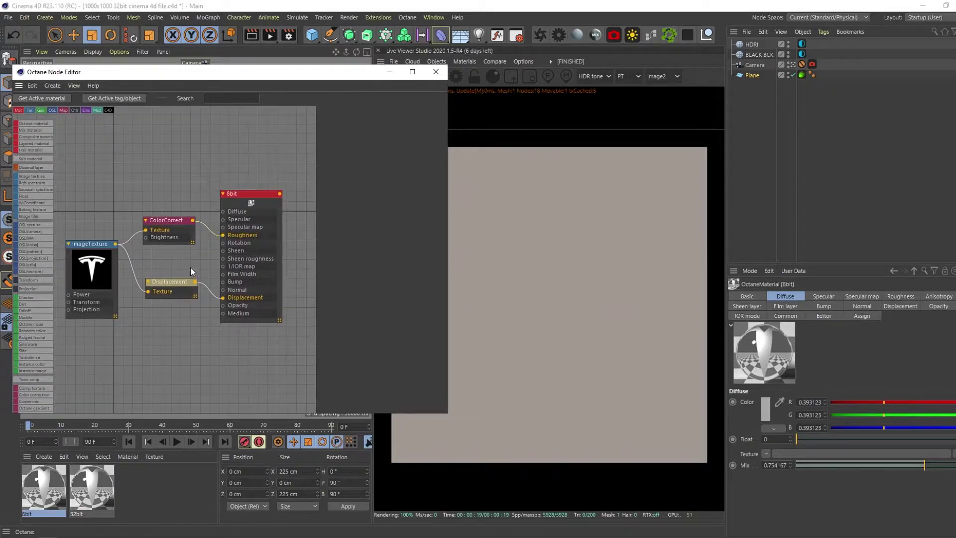
pyautogui.click(172, 231)
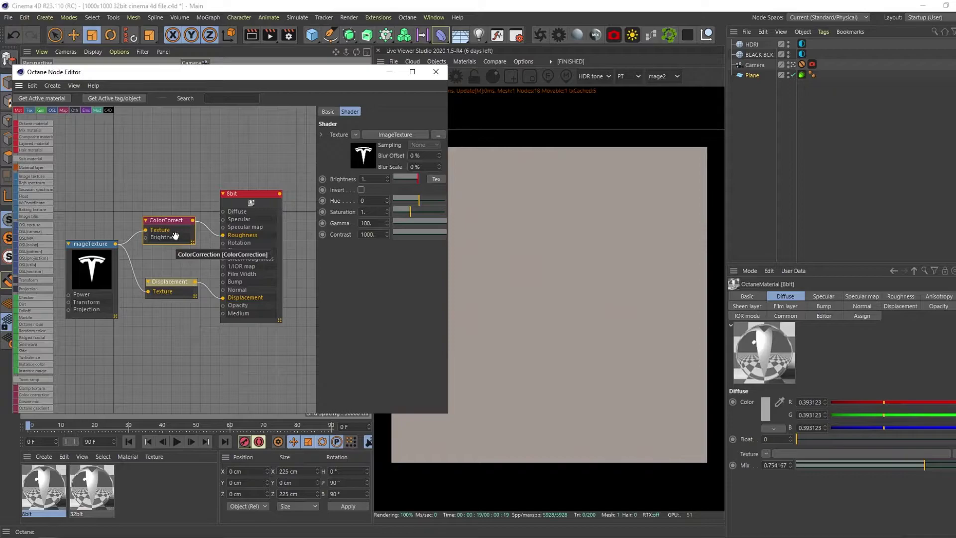
pyautogui.click(172, 285)
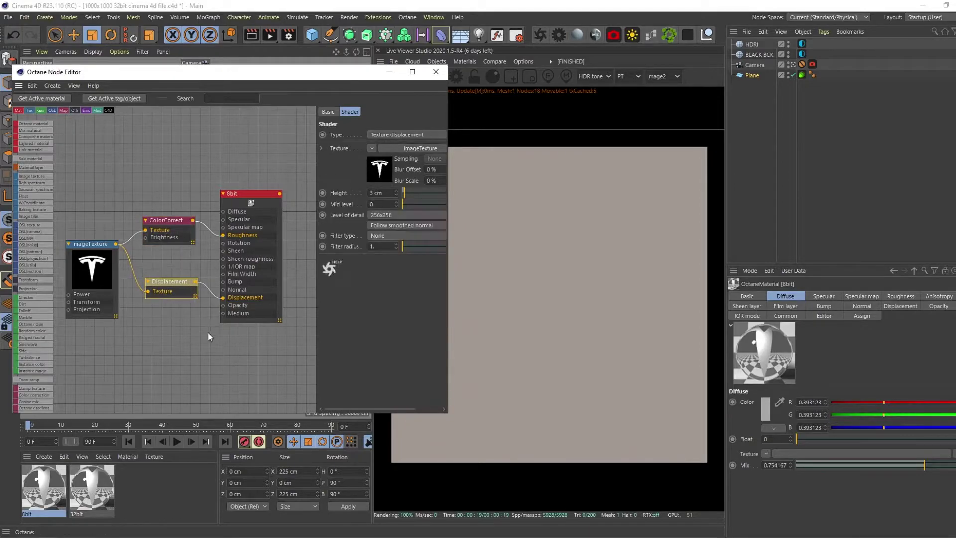
pyautogui.click(210, 332)
pyautogui.moveTo(135, 268); pyautogui.dragTo(205, 326)
pyautogui.click(205, 326)
pyautogui.click(170, 295)
# Assign the 8bit material to the Plane and leave the scene camera to inspect the displaced logo's edges up close.
pyautogui.moveTo(39, 490); pyautogui.dragTo(759, 77)
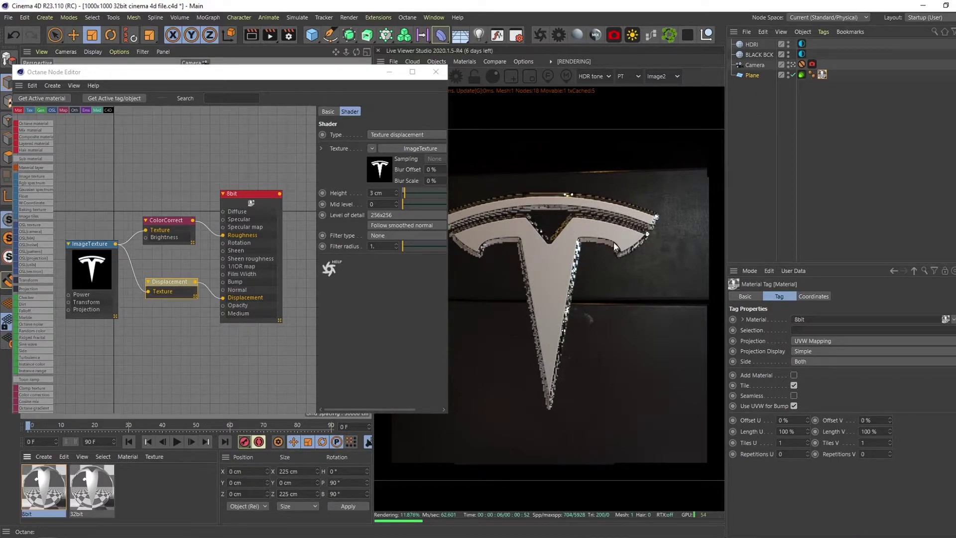
pyautogui.click(792, 65)
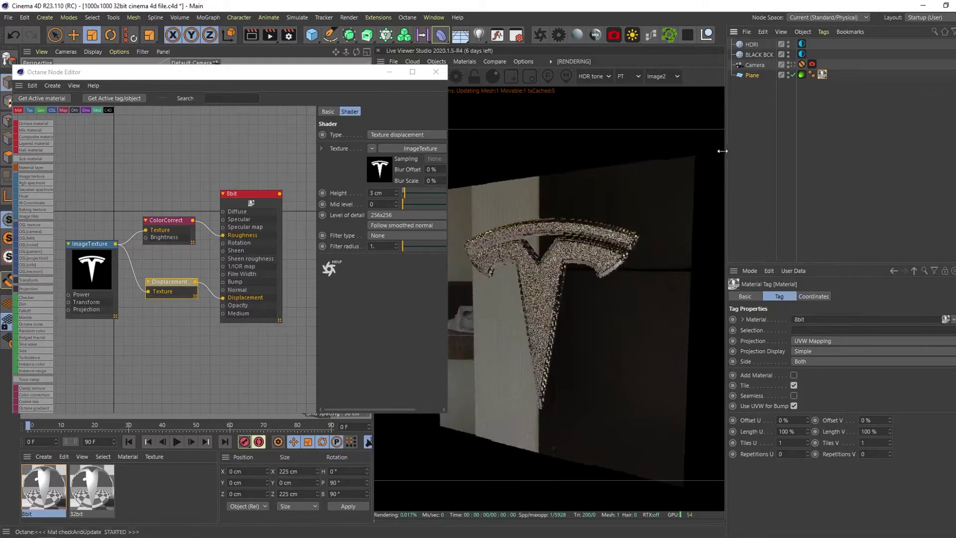
pyautogui.moveTo(592, 242); pyautogui.dragTo(632, 124, button='right')
pyautogui.moveTo(632, 124); pyautogui.dragTo(501, 390, button='middle')
pyautogui.moveTo(501, 390); pyautogui.dragTo(583, 272, button='right')
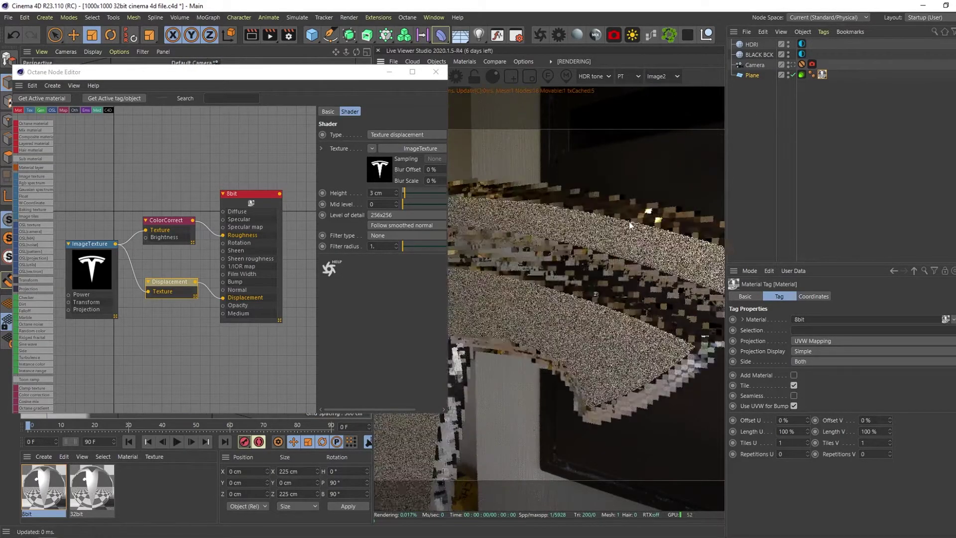
pyautogui.moveTo(584, 272); pyautogui.dragTo(623, 251)
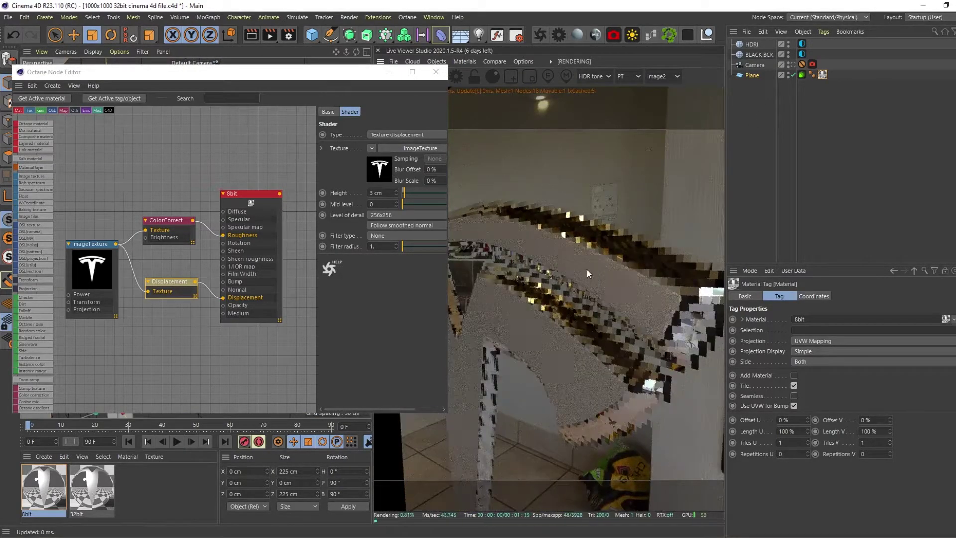
# Set the Displacement node's level of detail to 8192x8192 and inspect the logo's edges in the render.
pyautogui.click(166, 361)
pyautogui.click(162, 284)
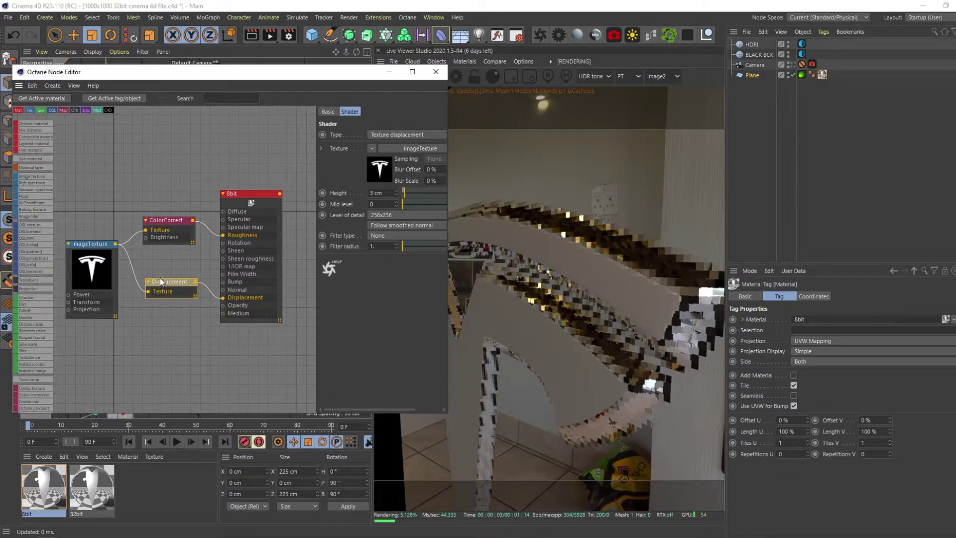
pyautogui.click(384, 214)
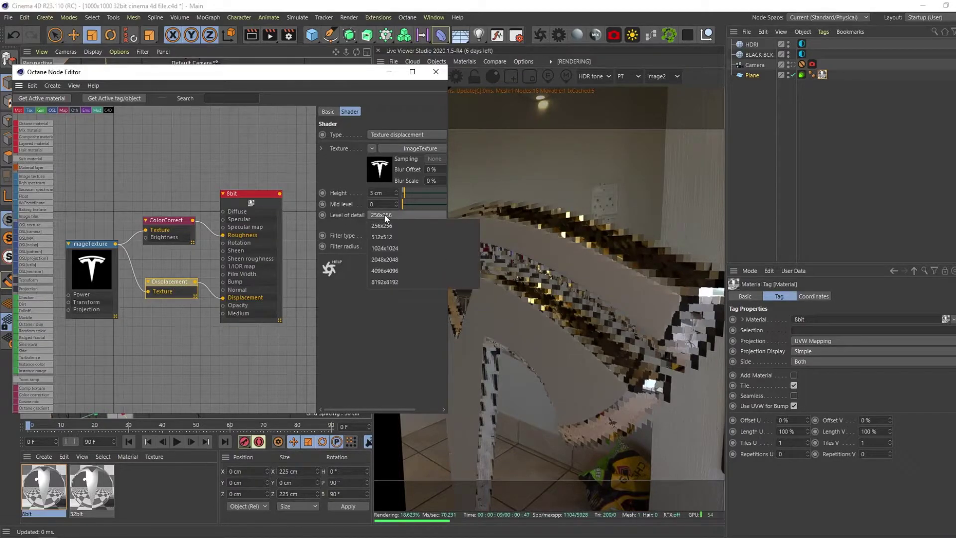
pyautogui.click(384, 282)
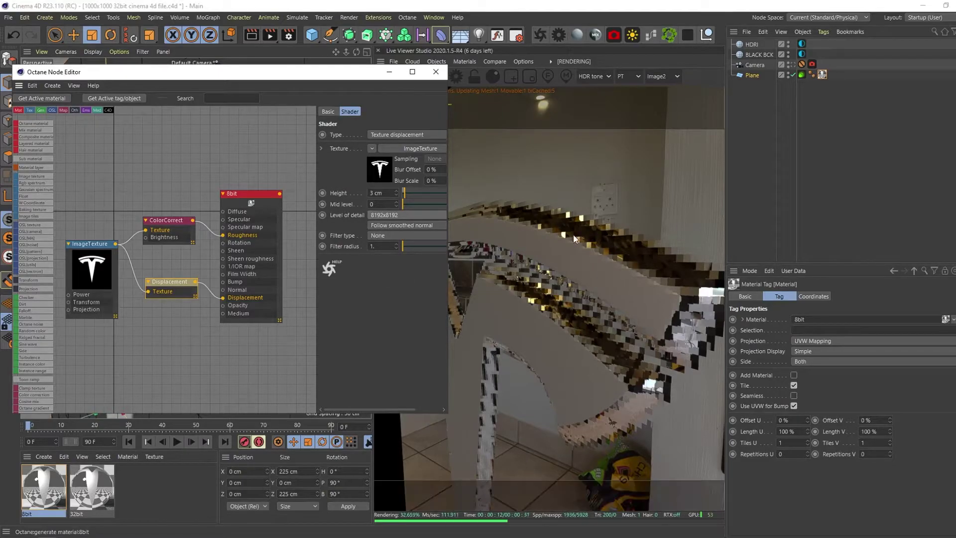
pyautogui.moveTo(586, 286)
pyautogui.mouseDown()
pyautogui.moveTo(518, 298)
pyautogui.moveTo(629, 198)
pyautogui.moveTo(575, 292)
pyautogui.moveTo(536, 306)
pyautogui.moveTo(566, 324)
pyautogui.moveTo(617, 301)
pyautogui.moveTo(587, 279)
pyautogui.mouseUp()
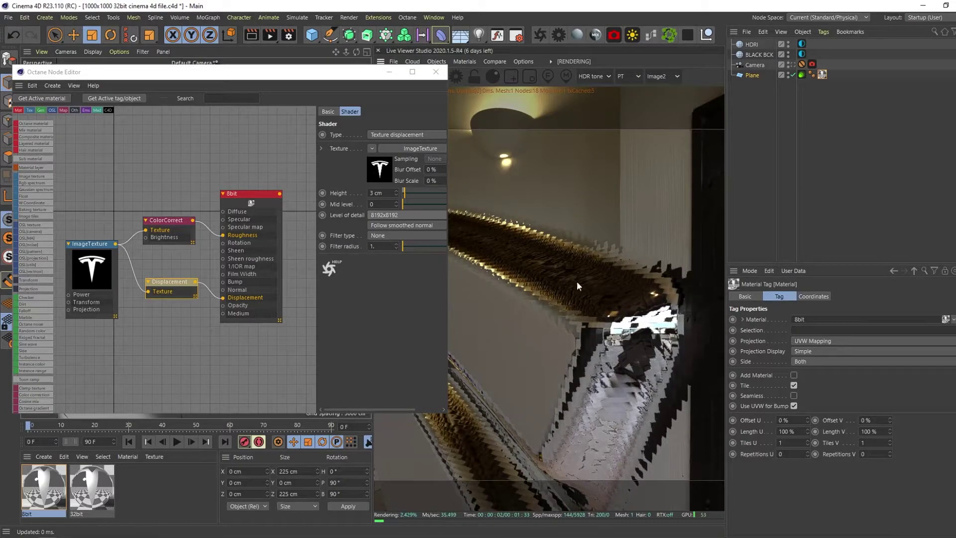
# Set the displacement filter type to Gaussian with a filter radius of 5, and check the smoothing in the render.
pyautogui.click(394, 237)
pyautogui.click(402, 265)
pyautogui.write('5')
pyautogui.press('Return')
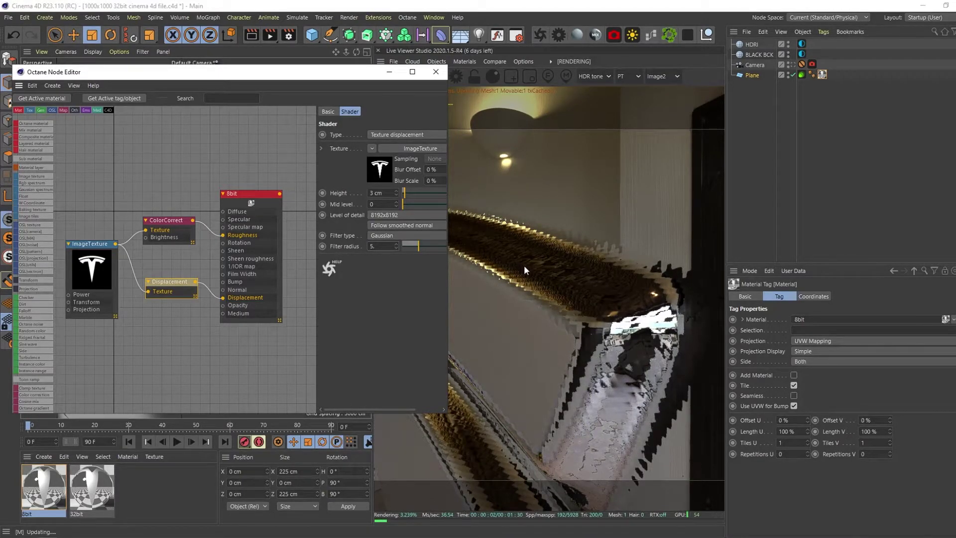
pyautogui.click(584, 276)
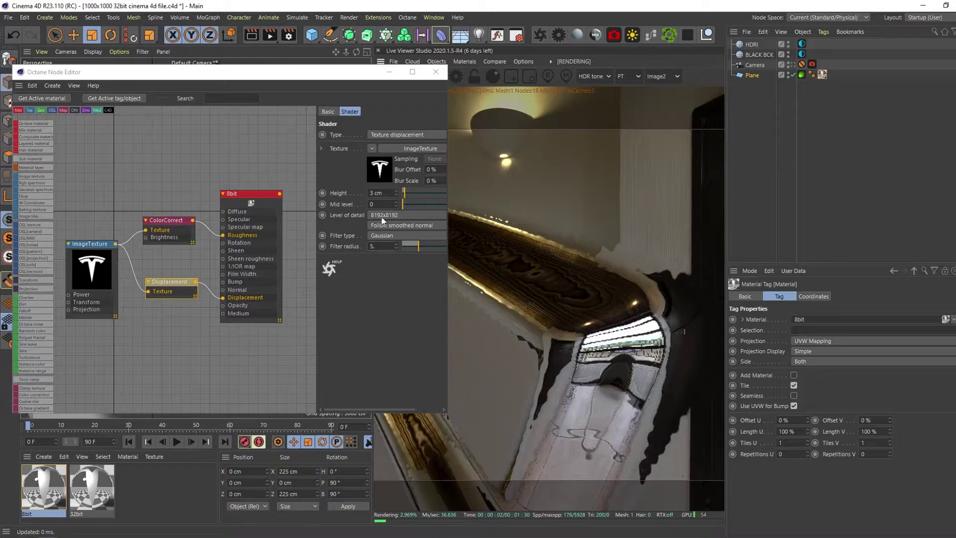
pyautogui.moveTo(605, 285); pyautogui.dragTo(647, 291)
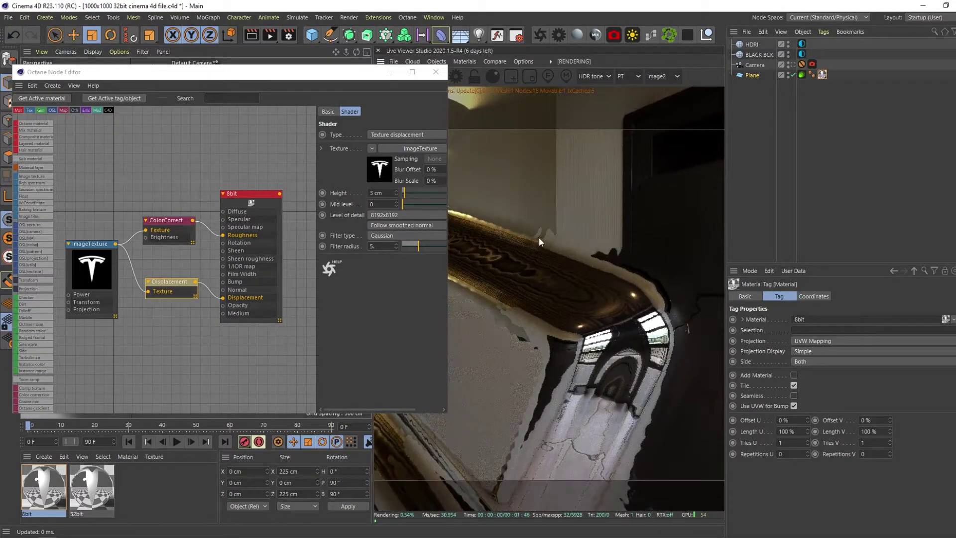
# Set the 8bit Displacement node's level of detail to 2048x2048 and inspect the logo's edges in the render.
pyautogui.moveTo(545, 291); pyautogui.dragTo(553, 327)
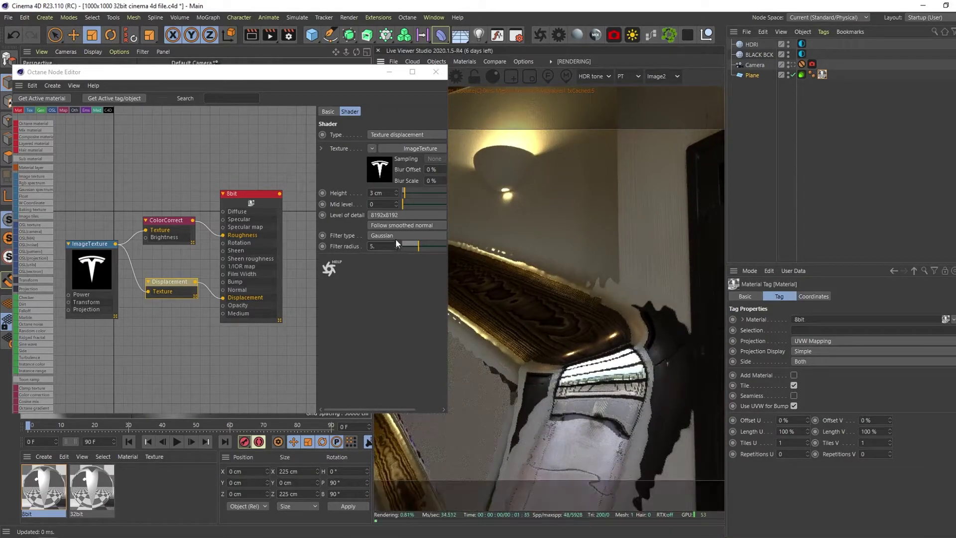
pyautogui.click(387, 215)
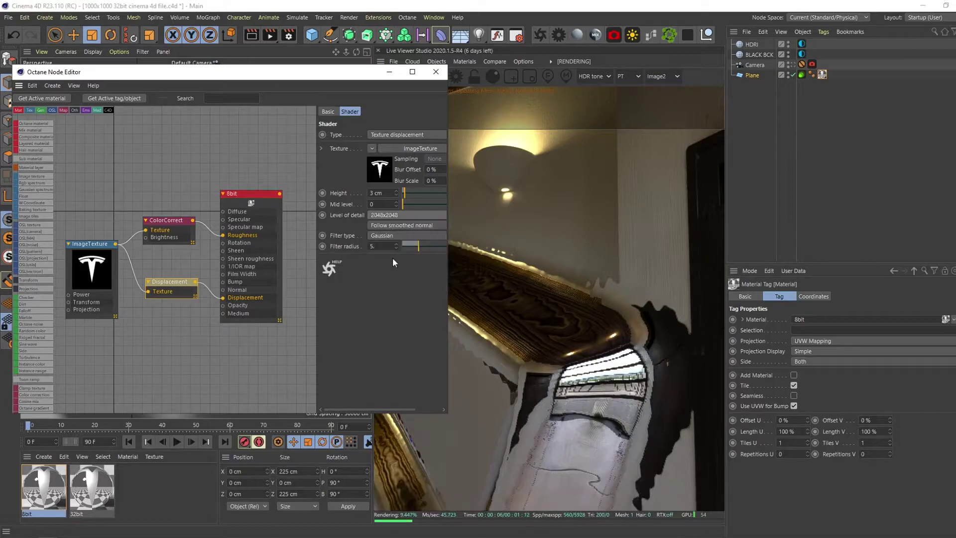
pyautogui.click(393, 258)
pyautogui.moveTo(563, 324)
pyautogui.mouseDown()
pyautogui.moveTo(570, 312)
pyautogui.moveTo(560, 315)
pyautogui.moveTo(620, 285)
pyautogui.moveTo(537, 318)
pyautogui.moveTo(614, 338)
pyautogui.moveTo(510, 296)
pyautogui.moveTo(566, 306)
pyautogui.mouseUp()
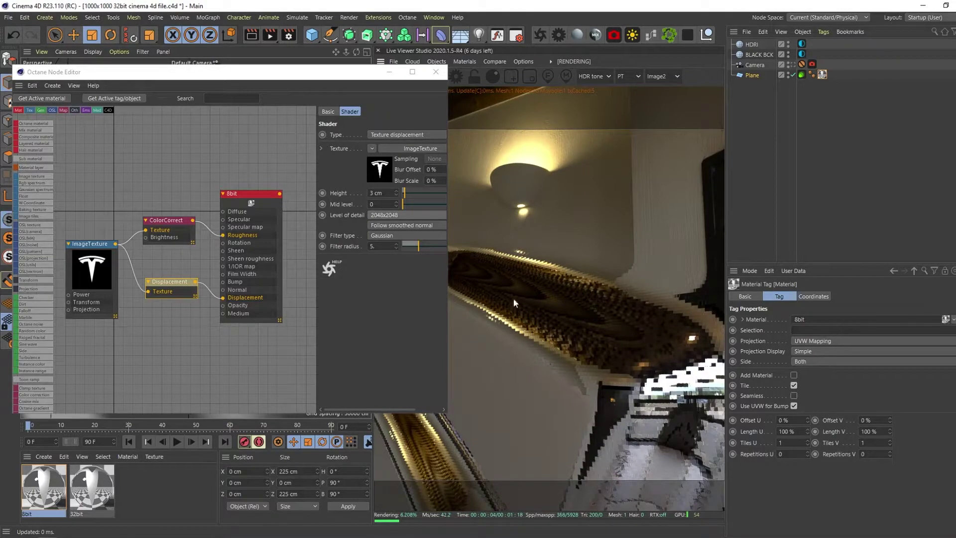
# Assign the 32bit material to the Plane and inspect the displaced logo's surface and edges up close.
pyautogui.moveTo(87, 490); pyautogui.dragTo(823, 77)
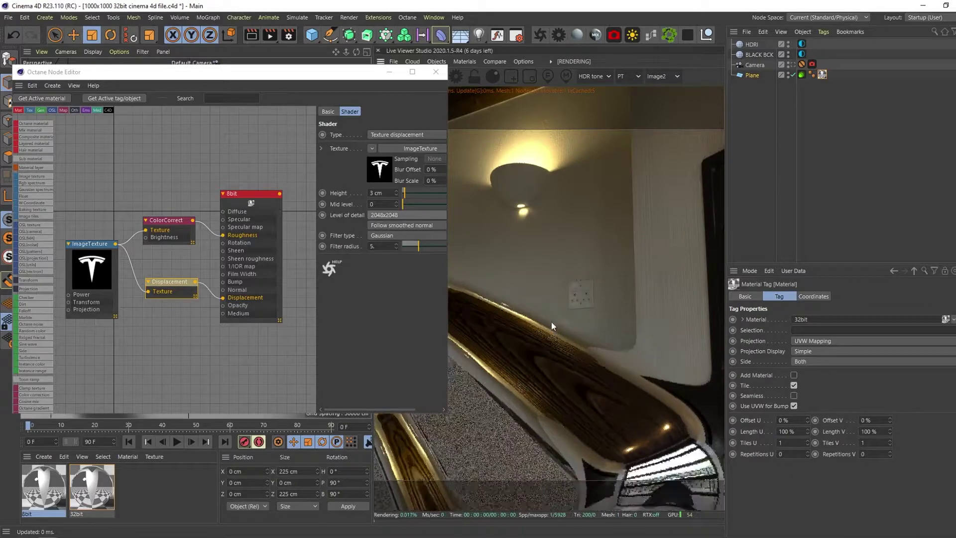
pyautogui.moveTo(584, 349); pyautogui.dragTo(546, 393)
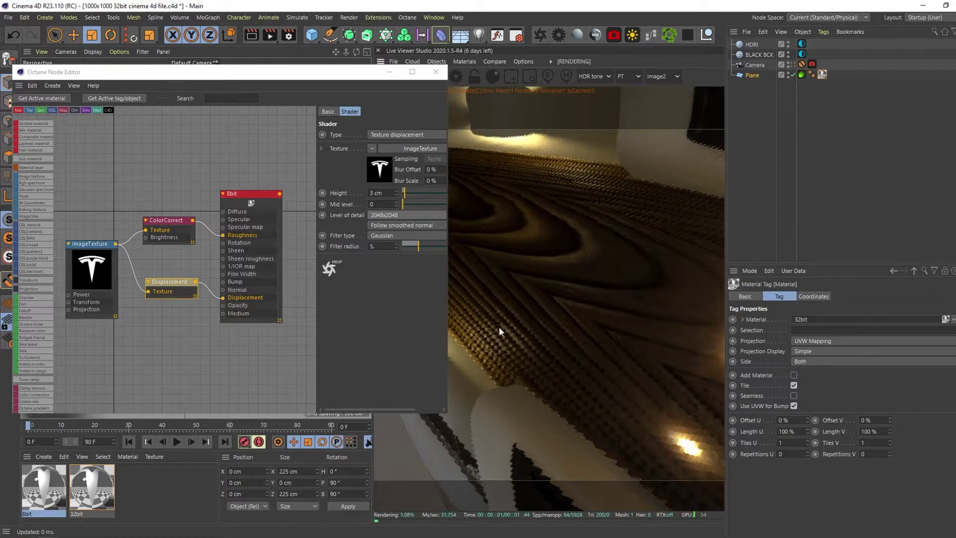
pyautogui.moveTo(542, 339)
pyautogui.mouseDown()
pyautogui.moveTo(518, 503)
pyautogui.moveTo(565, 328)
pyautogui.moveTo(557, 345)
pyautogui.moveTo(536, 340)
pyautogui.mouseUp()
pyautogui.moveTo(549, 297); pyautogui.dragTo(569, 392)
pyautogui.moveTo(562, 321); pyautogui.dragTo(579, 228)
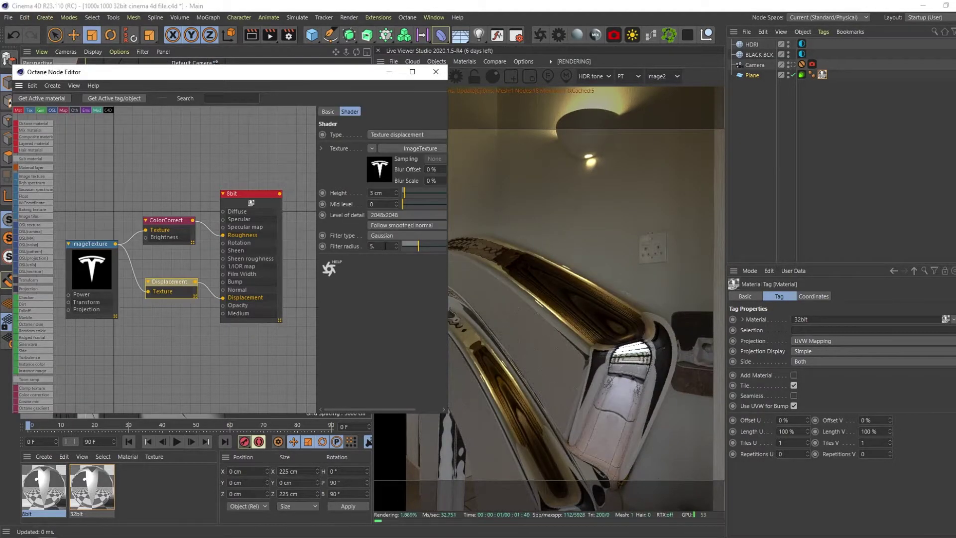
# Open the 32bit material's node network and check its Displacement node settings against the rendered logo edges.
pyautogui.click(95, 488)
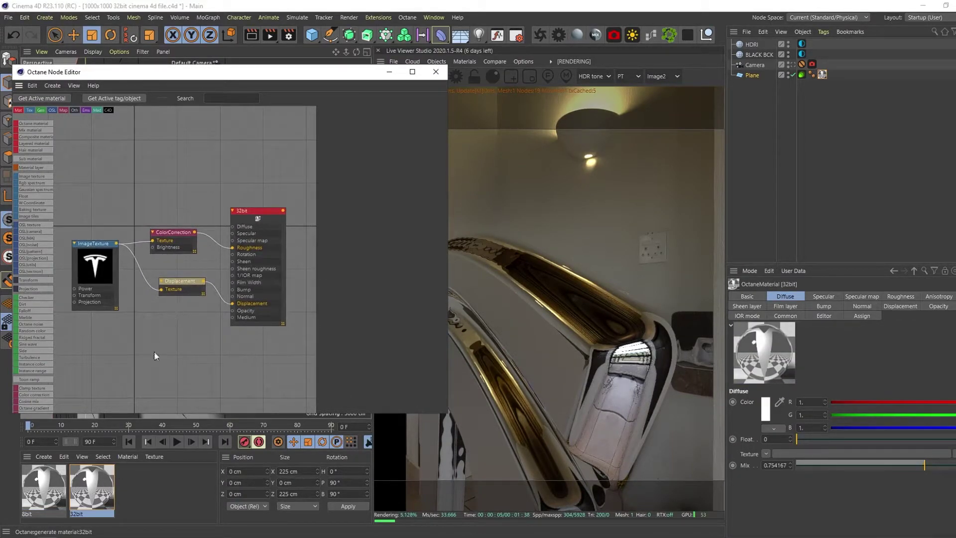
pyautogui.click(179, 283)
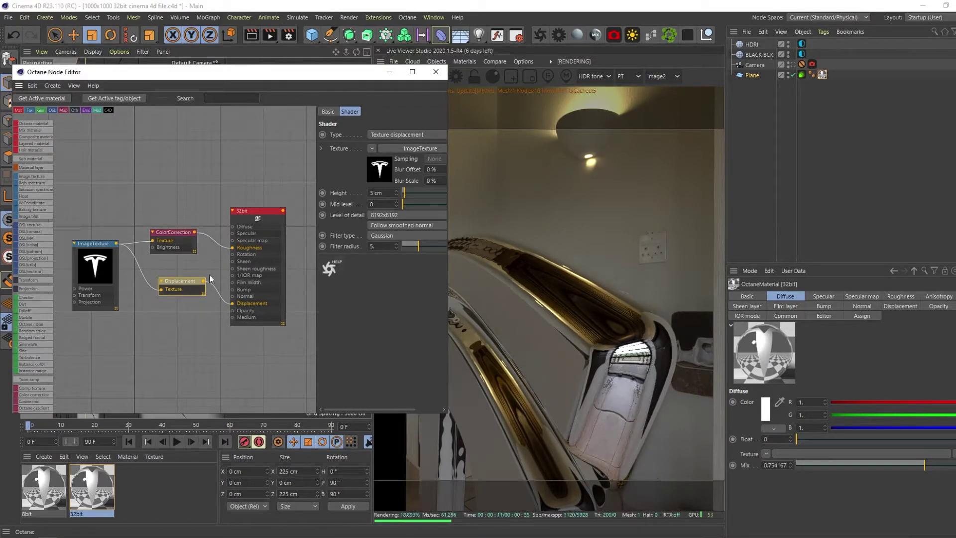
pyautogui.moveTo(572, 355); pyautogui.dragTo(558, 331)
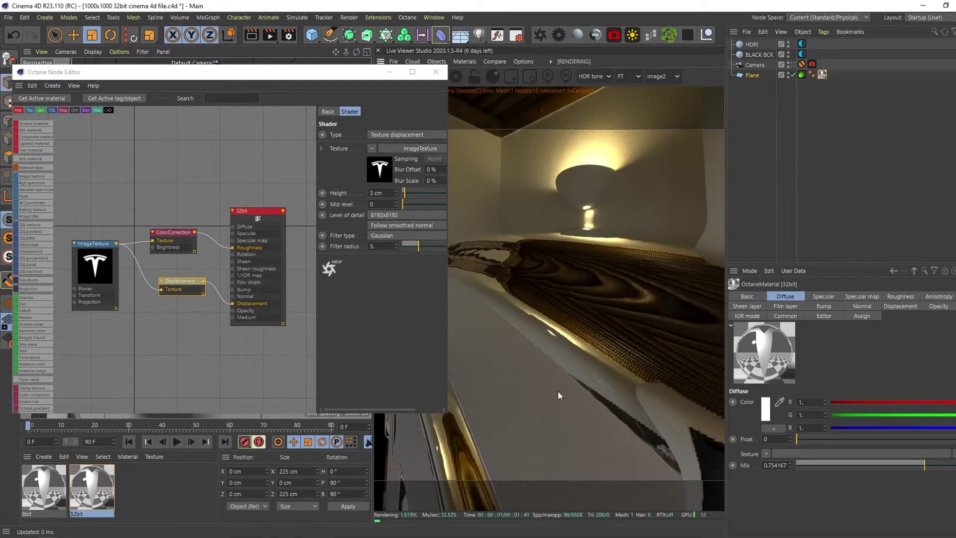
# Lower the 32bit ColorCorrection node's gamma to about 0.63 and contrast to about 0.575, checking the logo's roughness in the render.
pyautogui.click(166, 202)
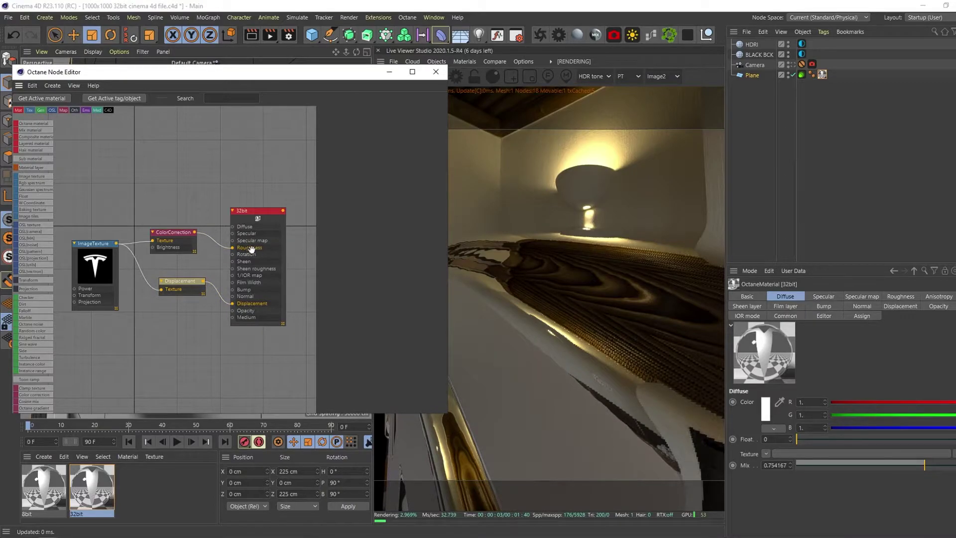
pyautogui.click(170, 234)
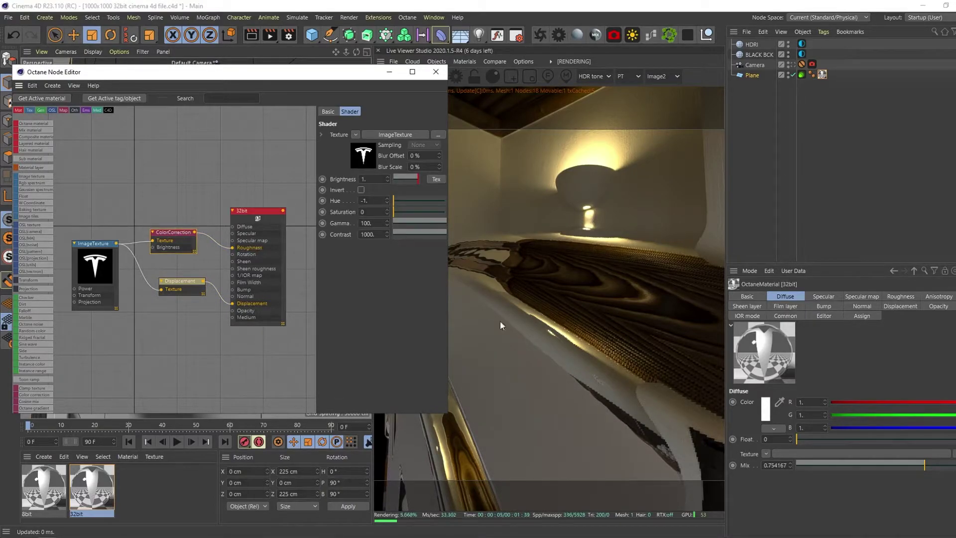
pyautogui.moveTo(431, 225); pyautogui.dragTo(417, 227)
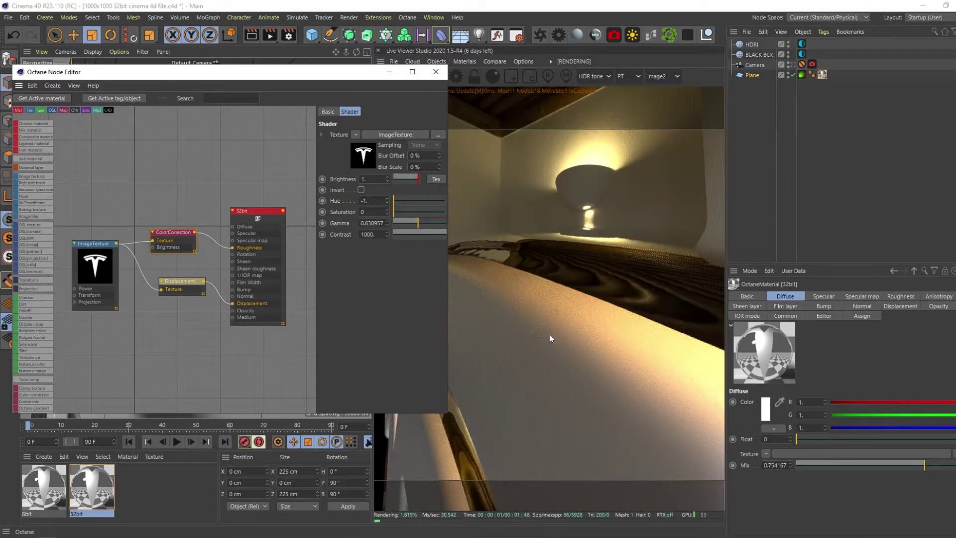
pyautogui.moveTo(584, 357); pyautogui.dragTo(539, 327)
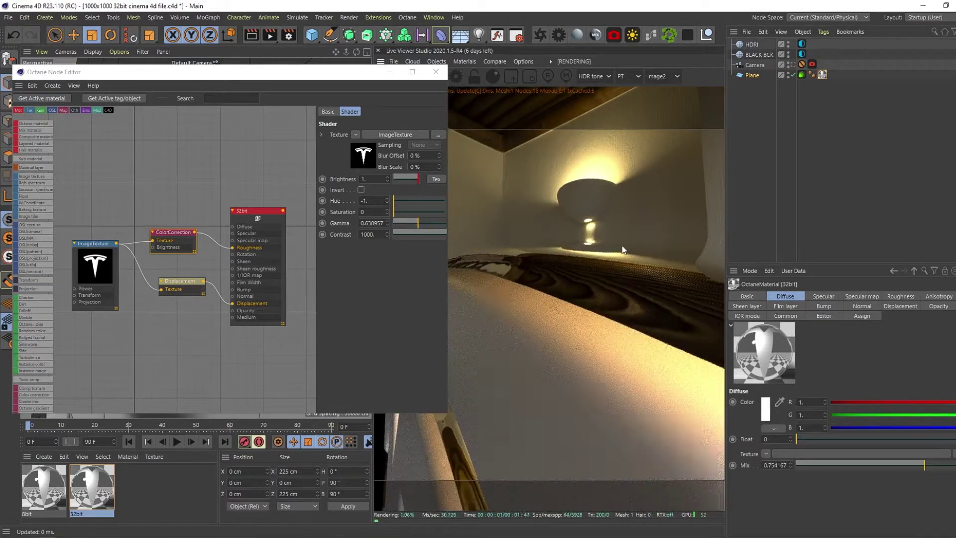
pyautogui.moveTo(439, 234); pyautogui.dragTo(418, 237)
pyautogui.moveTo(587, 322); pyautogui.dragTo(564, 314)
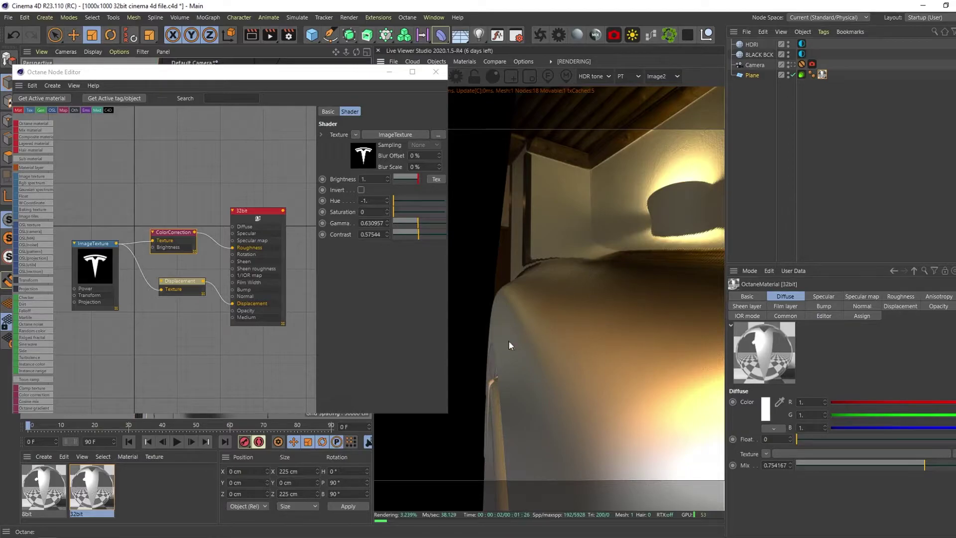
pyautogui.moveTo(607, 285); pyautogui.dragTo(607, 308)
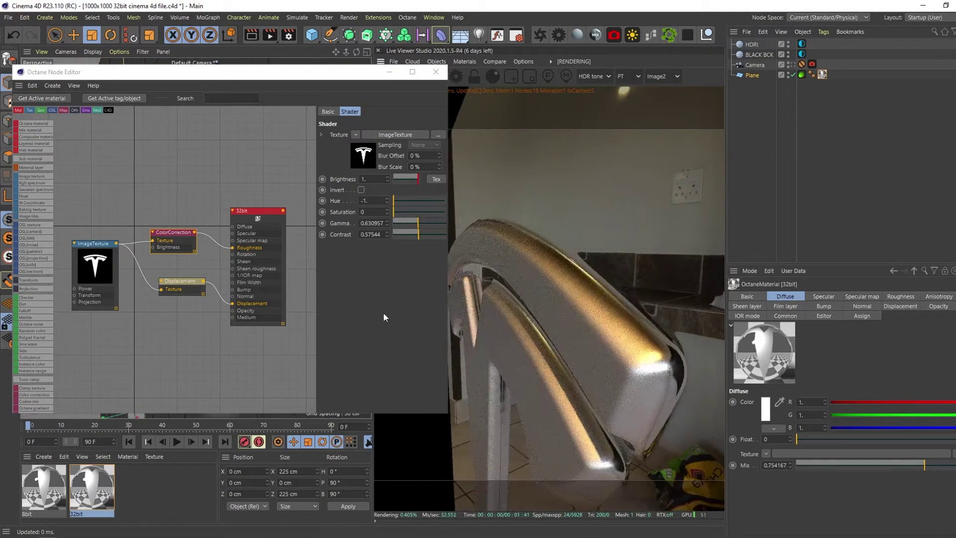
# Add a UV Transform node to the 32bit ImageTexture and set its locked-aspect scale to 0.5.
pyautogui.scroll(-5, 196, 335)
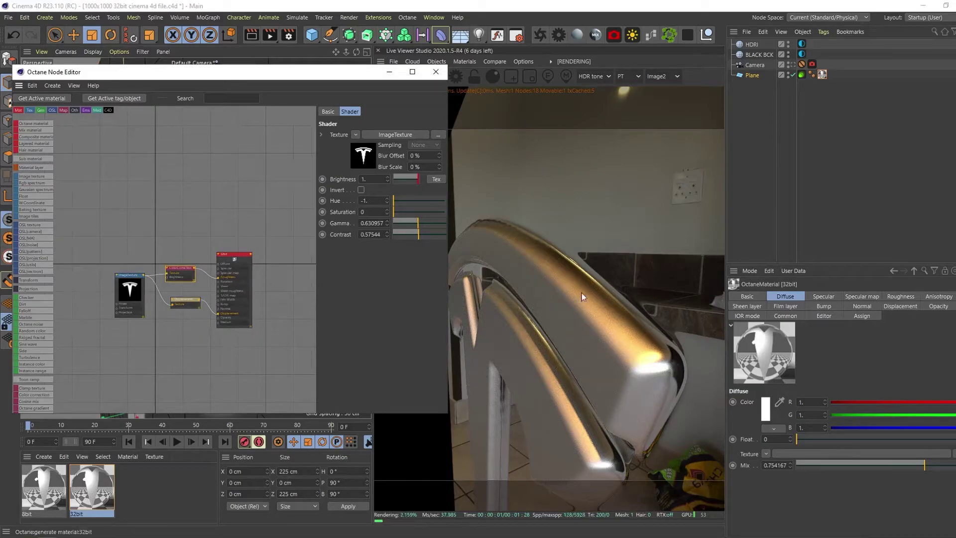
pyautogui.moveTo(555, 310); pyautogui.dragTo(583, 307)
pyautogui.scroll(-3, 596, 308)
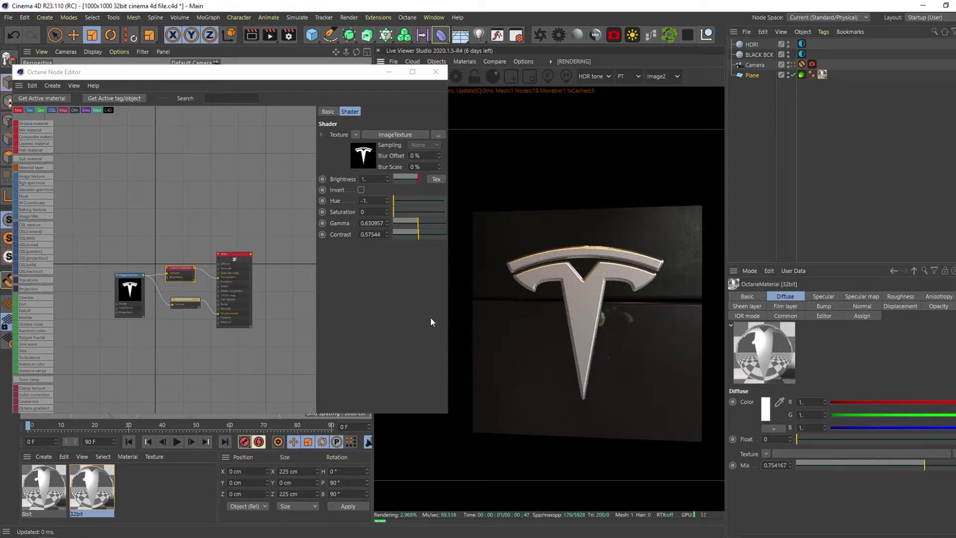
pyautogui.click(130, 289)
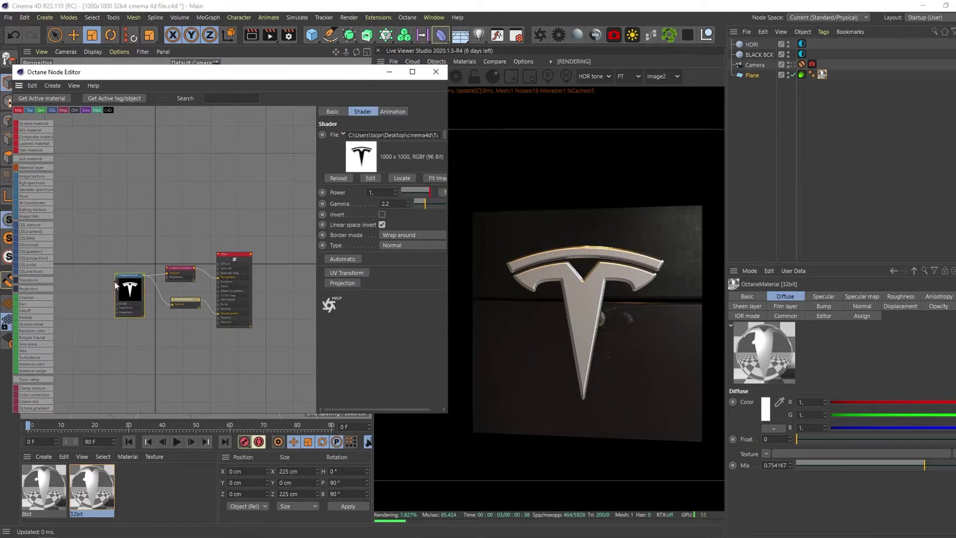
pyautogui.click(347, 272)
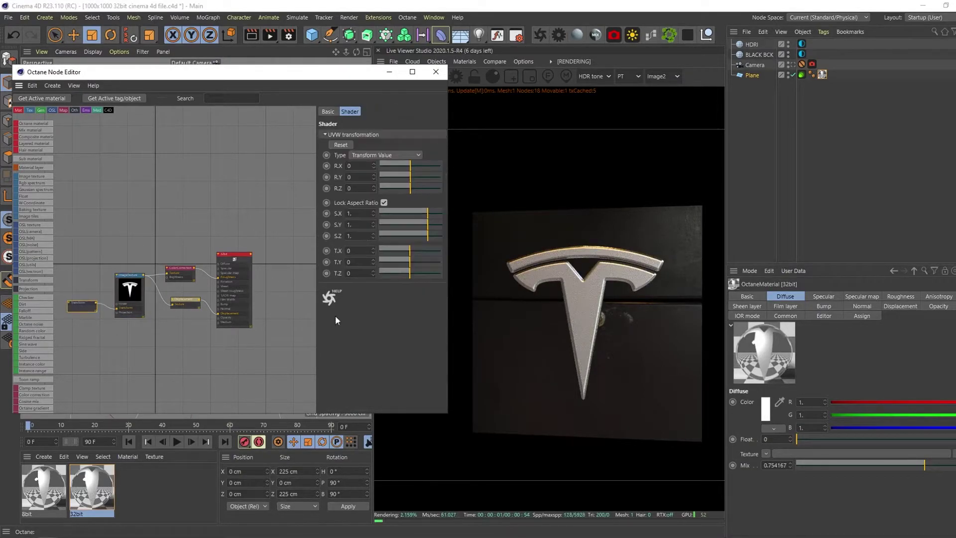
pyautogui.click(357, 214)
pyautogui.write('0.5')
pyautogui.press('Return')
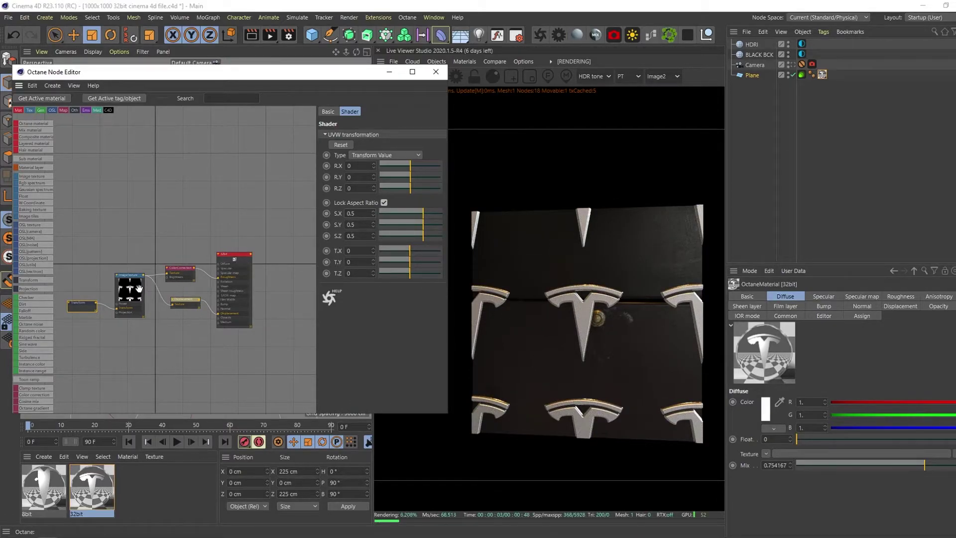
# Set the ImageTexture's border mode to Black color and inspect the central logo and the surrounding repeats in the render.
pyautogui.moveTo(588, 308); pyautogui.dragTo(566, 307)
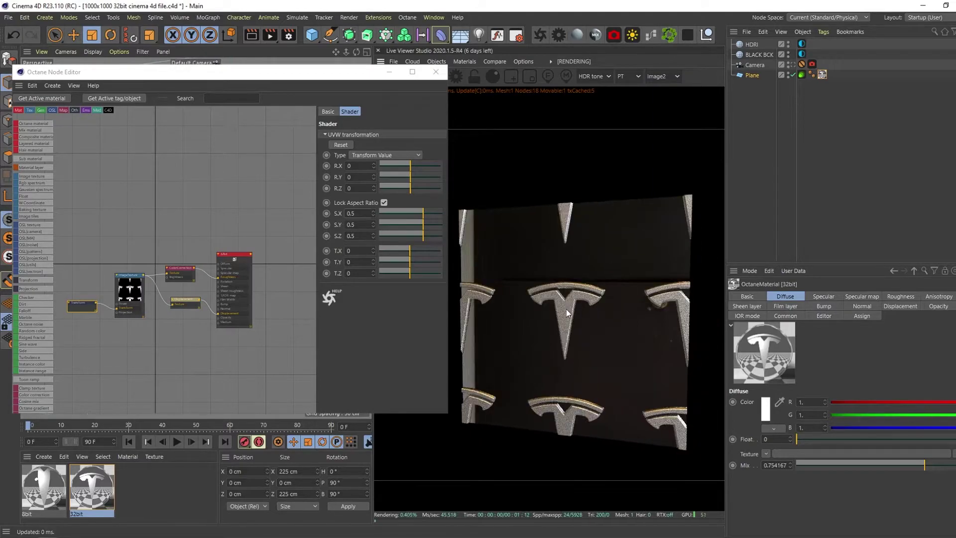
pyautogui.click(129, 289)
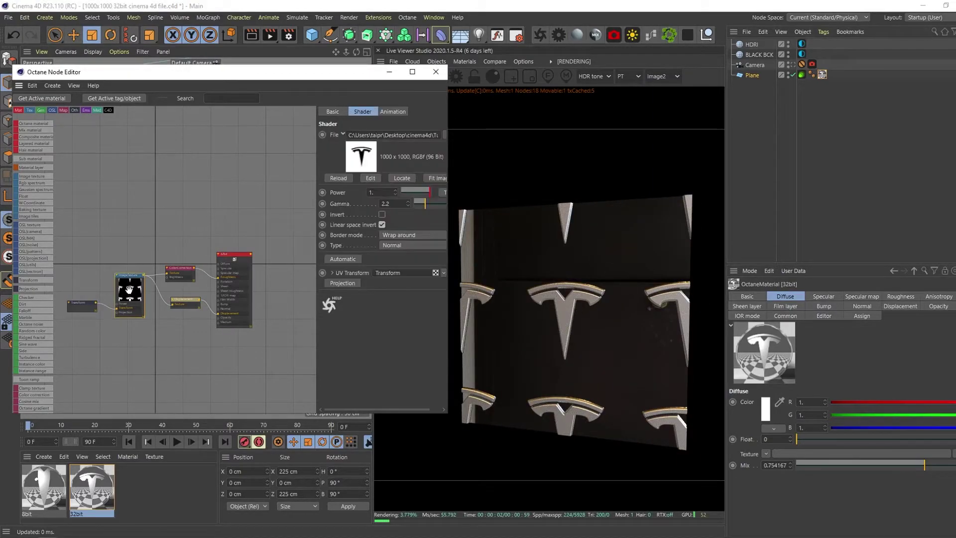
pyautogui.click(397, 234)
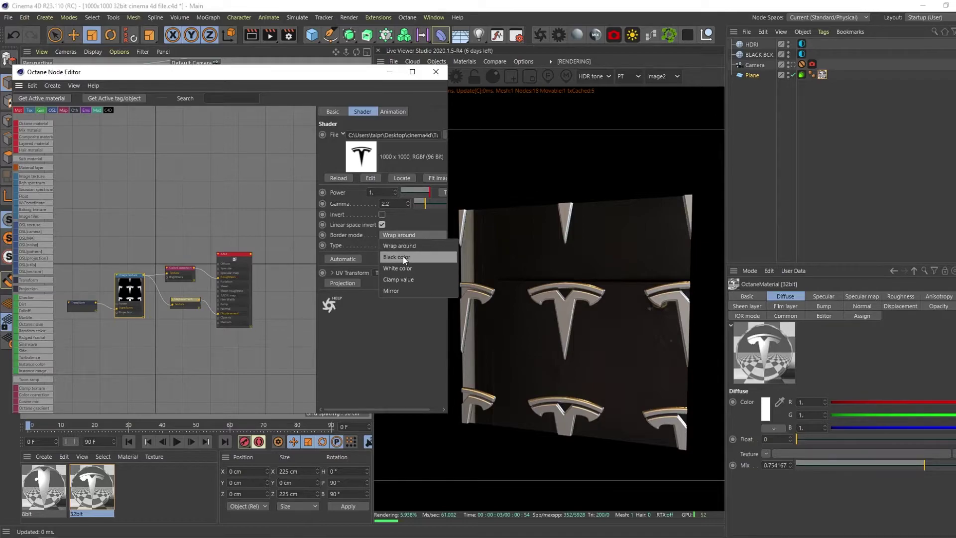
pyautogui.click(402, 256)
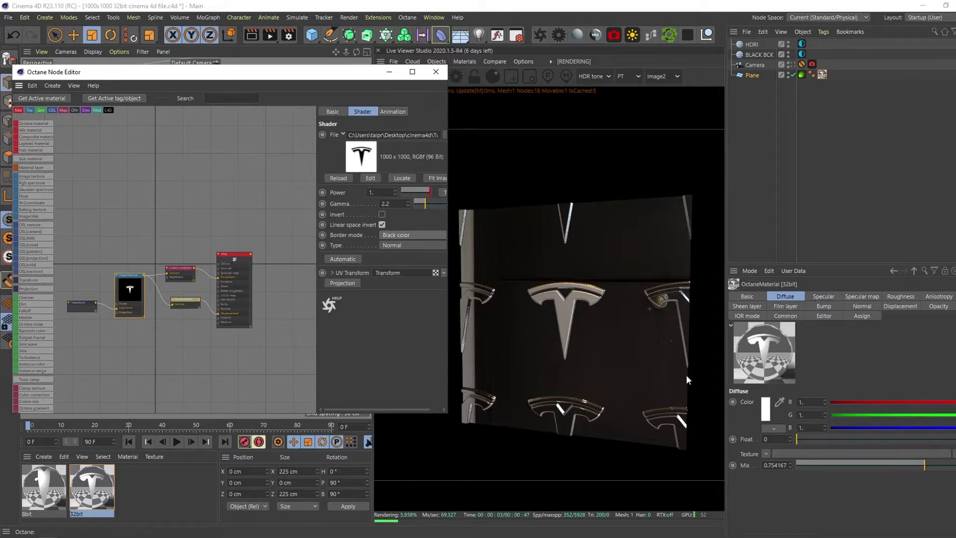
pyautogui.moveTo(569, 225); pyautogui.dragTo(561, 314)
pyautogui.scroll(5, 562, 314)
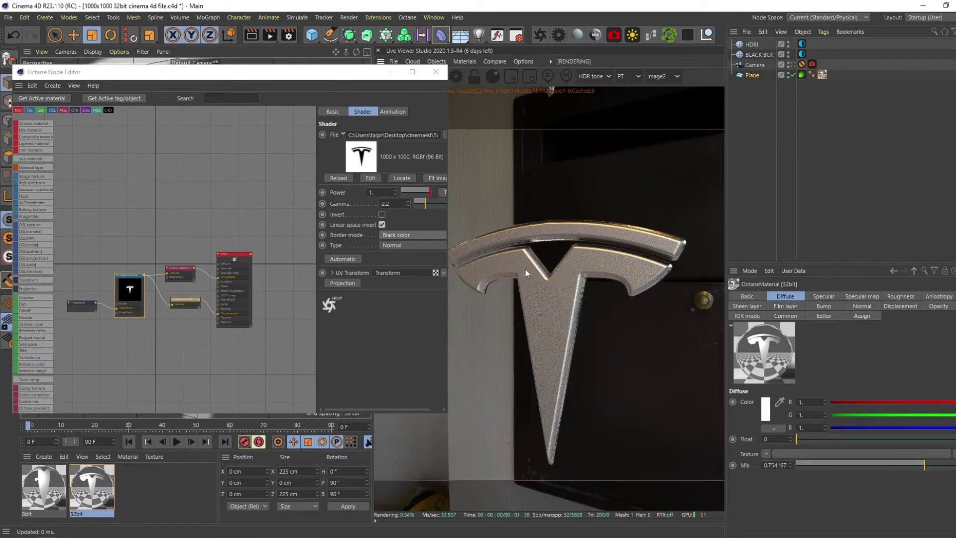
pyautogui.scroll(-8, 556, 282)
# Move the ColorCorrection, Displacement and 32bit material nodes away from the ImageTexture to make room in the network.
pyautogui.click(184, 301)
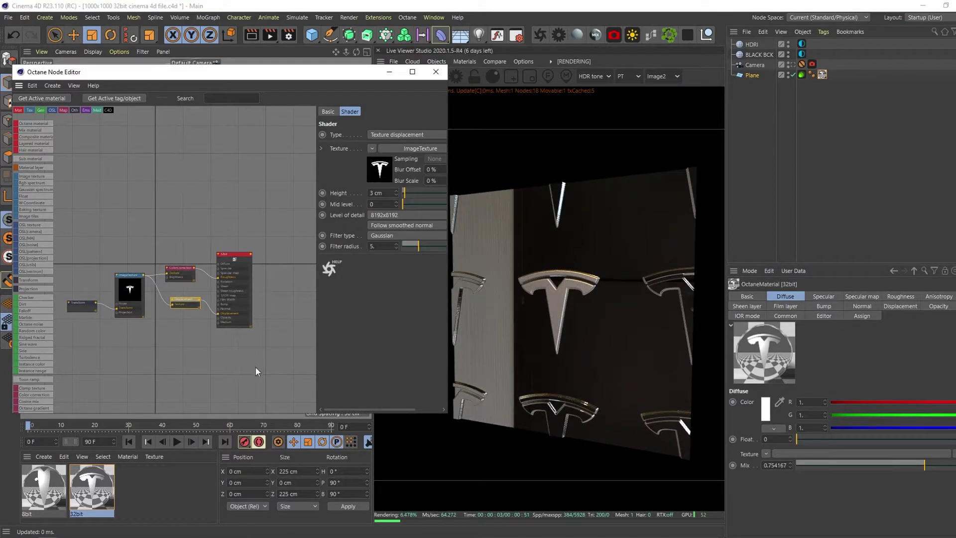
pyautogui.moveTo(97, 290); pyautogui.dragTo(162, 360)
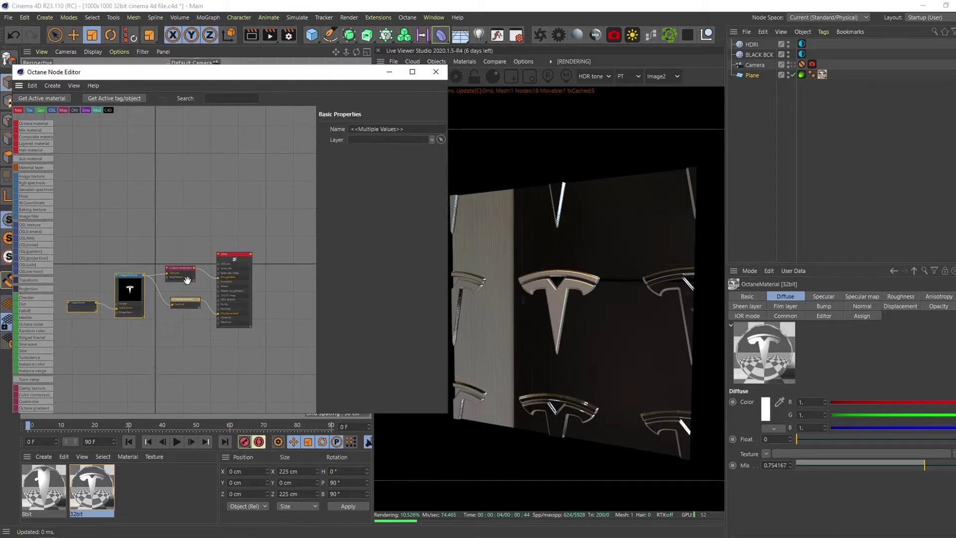
pyautogui.moveTo(278, 227); pyautogui.dragTo(159, 349)
pyautogui.moveTo(183, 270); pyautogui.dragTo(222, 271)
pyautogui.click(186, 245)
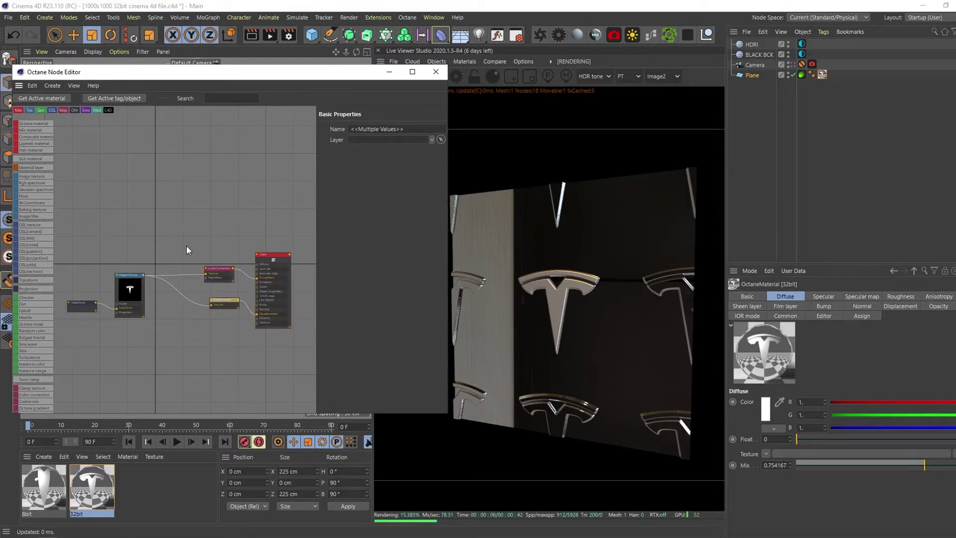
# Find the Baking texture node and insert it between the ImageTexture and Displacement nodes.
pyautogui.click(225, 98)
pyautogui.write('baking')
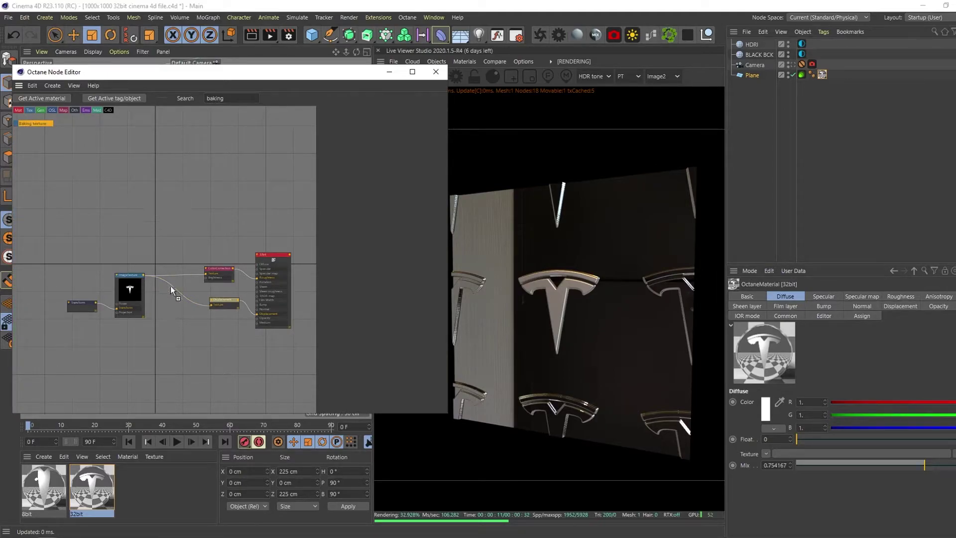
pyautogui.moveTo(170, 286); pyautogui.dragTo(170, 286)
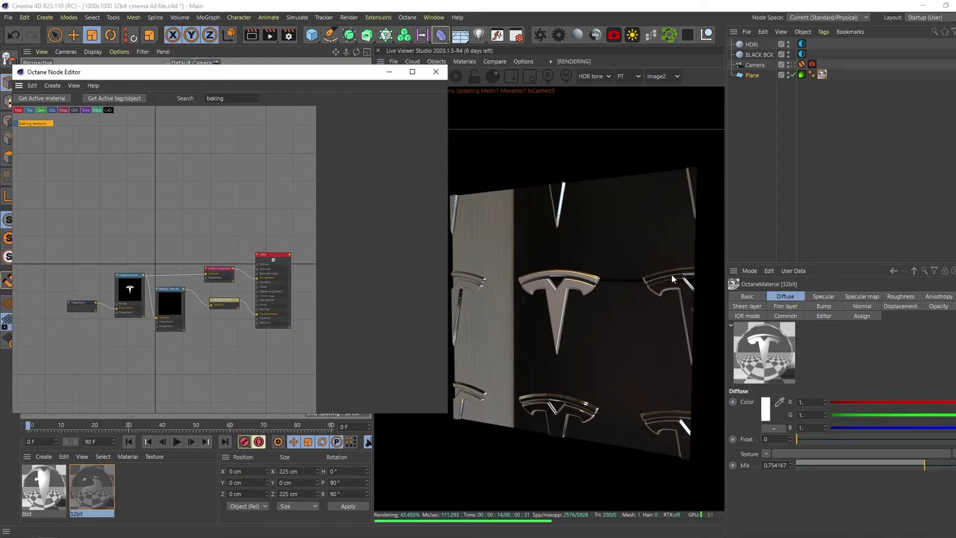
# Examine the baked displacement's edges and surface along the logo's upper arc in the render.
pyautogui.moveTo(573, 285); pyautogui.dragTo(578, 196)
pyautogui.scroll(6, 578, 196)
pyautogui.scroll(3, 611, 209)
pyautogui.moveTo(611, 279); pyautogui.dragTo(544, 327, button='right')
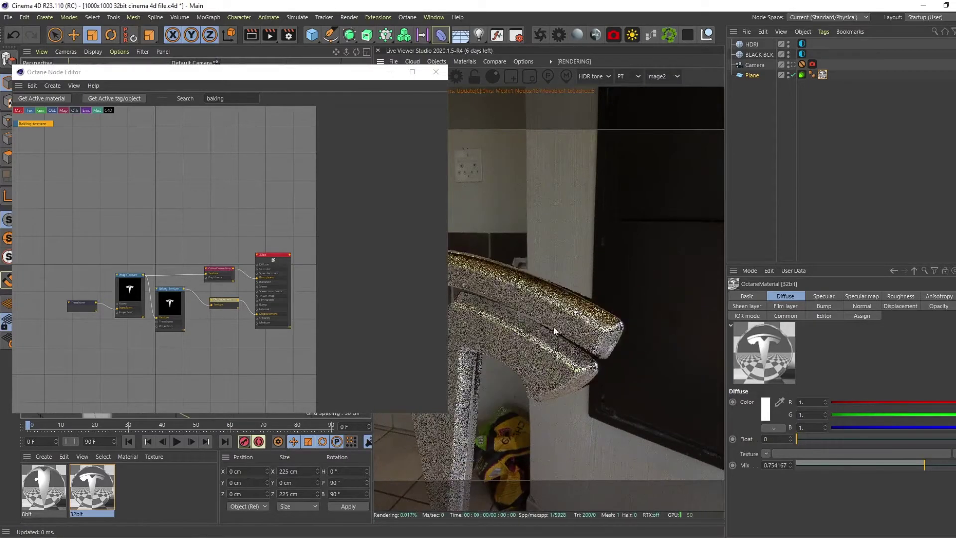
pyautogui.scroll(5, 544, 327)
pyautogui.moveTo(543, 327); pyautogui.dragTo(590, 305)
pyautogui.moveTo(590, 305); pyautogui.dragTo(654, 257, button='right')
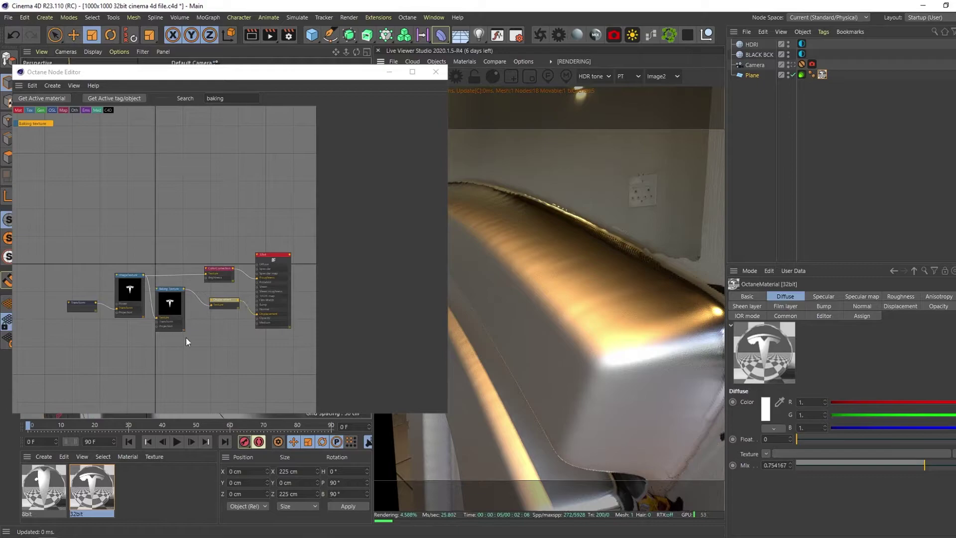
# Set the Baking Texture resolution to 2000 and open the Displacement node's settings.
pyautogui.click(174, 305)
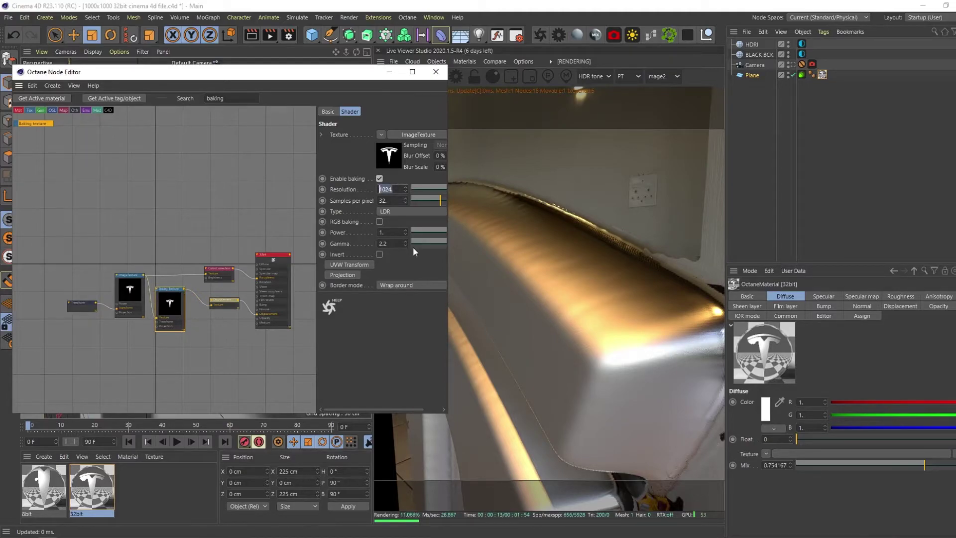
pyautogui.write('2000')
pyautogui.press('Return')
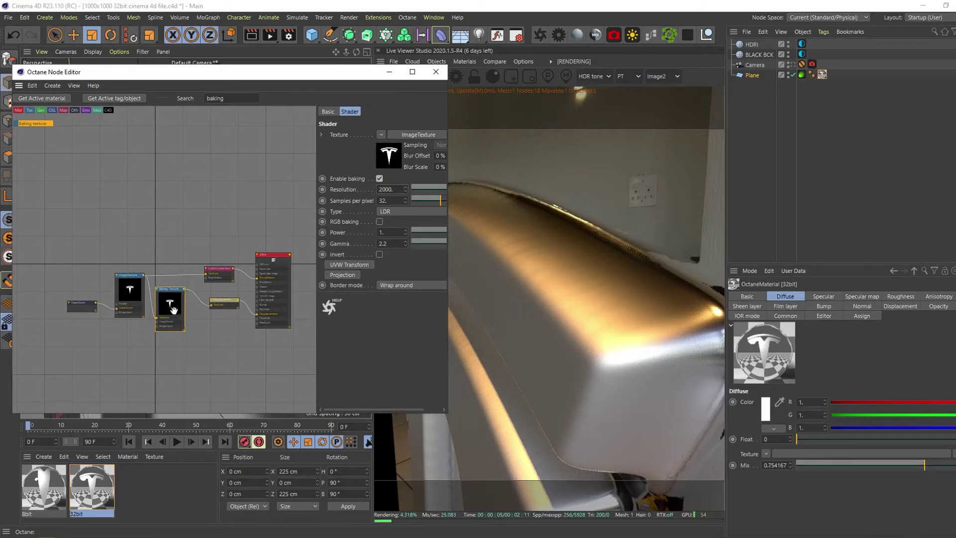
pyautogui.click(128, 289)
pyautogui.click(226, 304)
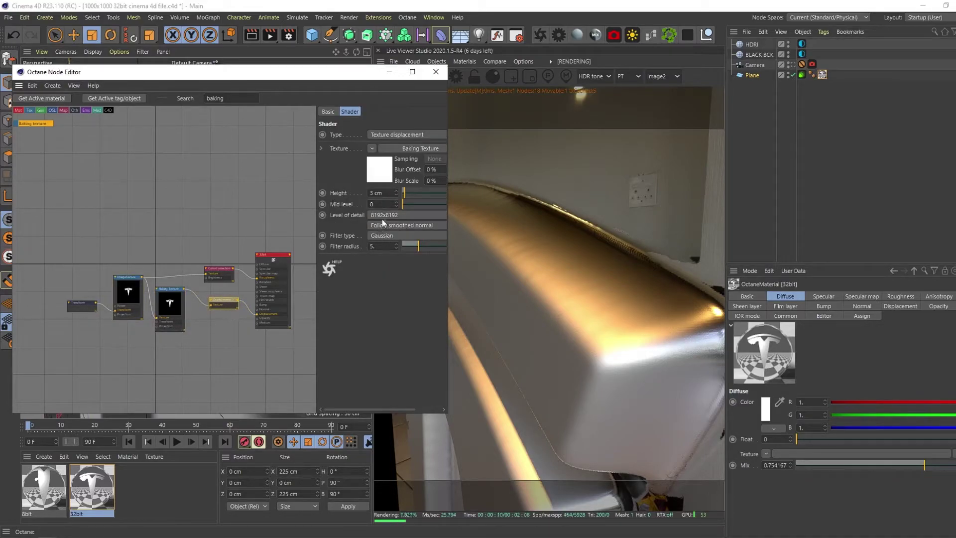
# Set the Displacement node's level of detail to 4096x4096.
pyautogui.click(384, 216)
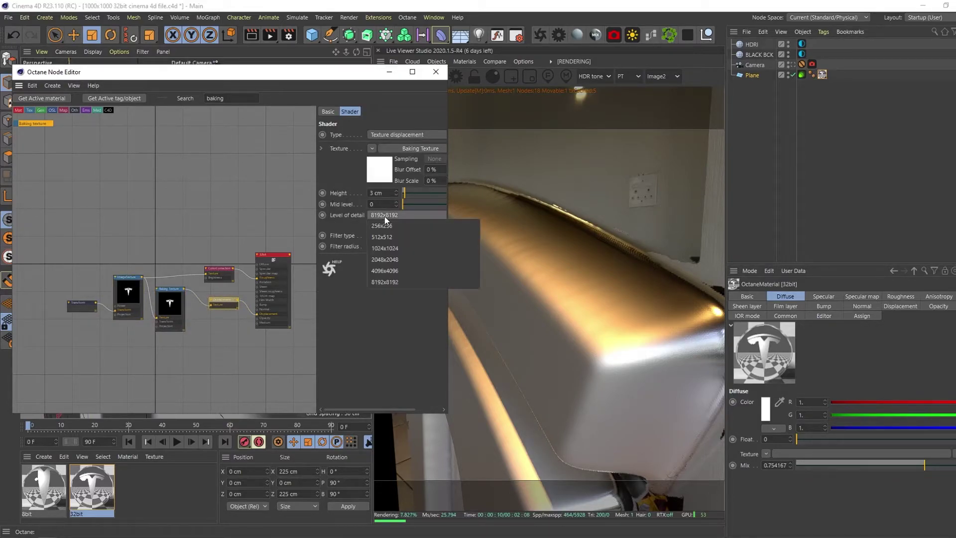
pyautogui.click(393, 271)
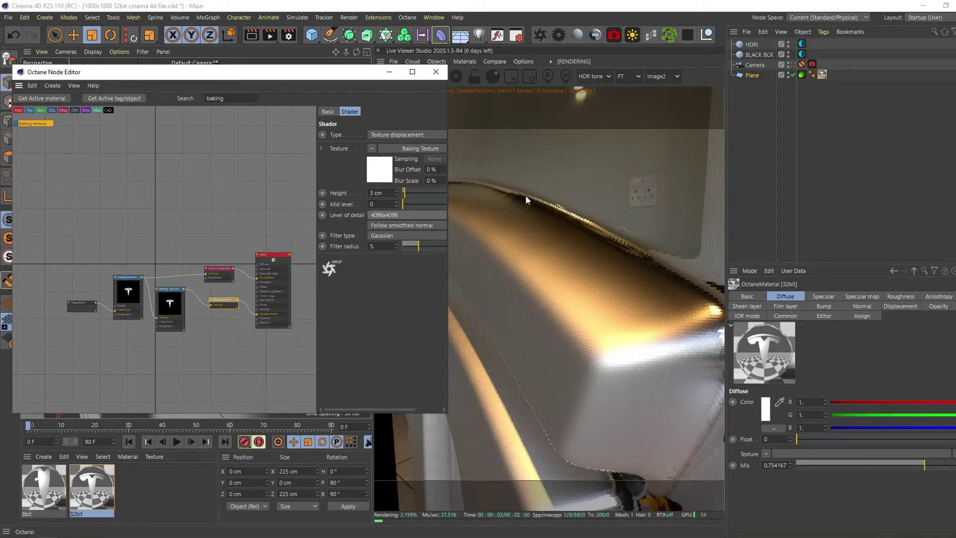
# Examine the displaced logo's edges, bevels and surface in the live render from several angles and distances.
pyautogui.moveTo(619, 267)
pyautogui.mouseDown()
pyautogui.moveTo(572, 255)
pyautogui.moveTo(622, 253)
pyautogui.mouseUp()
pyautogui.moveTo(653, 300); pyautogui.dragTo(608, 380)
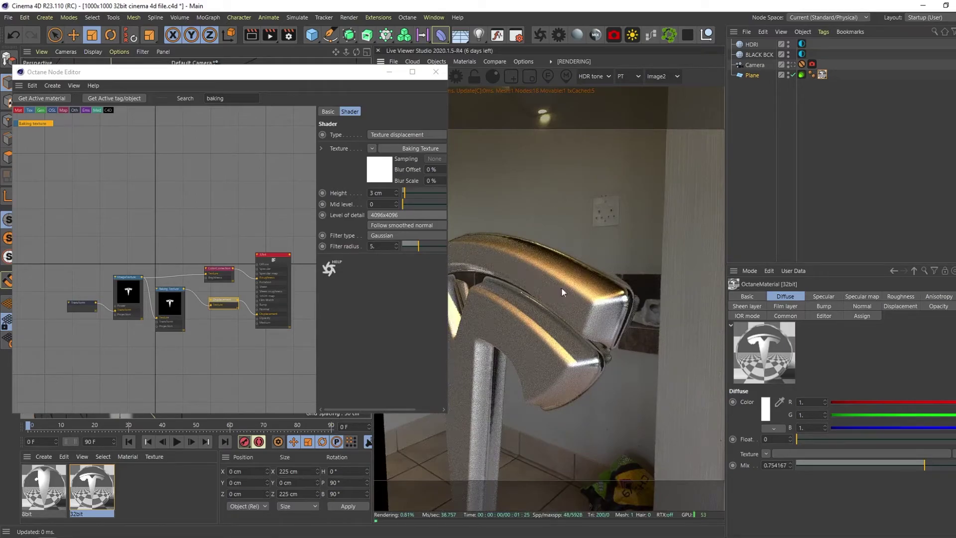
pyautogui.moveTo(495, 262)
pyautogui.mouseDown()
pyautogui.moveTo(569, 352)
pyautogui.moveTo(541, 231)
pyautogui.moveTo(500, 297)
pyautogui.moveTo(541, 294)
pyautogui.moveTo(531, 322)
pyautogui.moveTo(493, 267)
pyautogui.mouseUp()
pyautogui.moveTo(531, 324)
pyautogui.mouseDown()
pyautogui.moveTo(520, 423)
pyautogui.moveTo(597, 331)
pyautogui.moveTo(518, 283)
pyautogui.mouseUp()
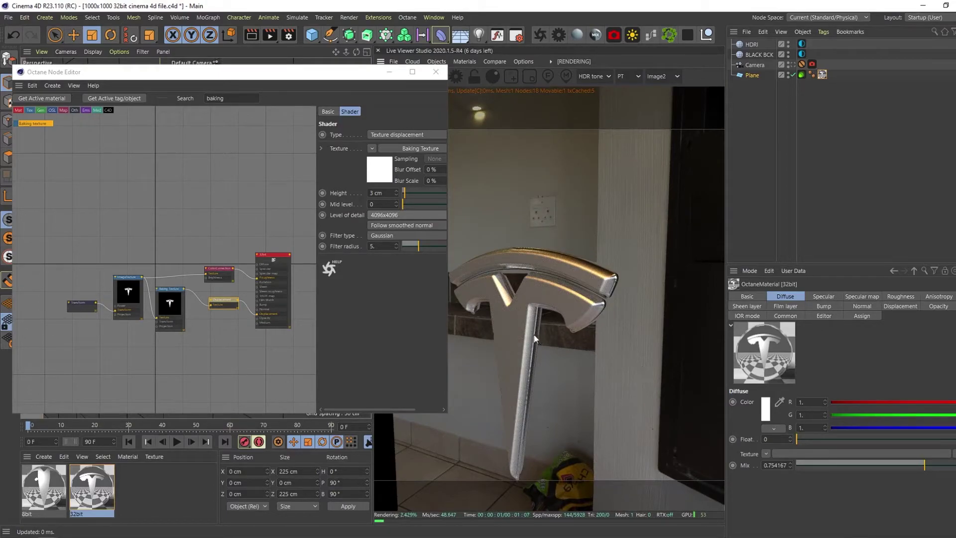
pyautogui.moveTo(559, 336); pyautogui.dragTo(572, 292)
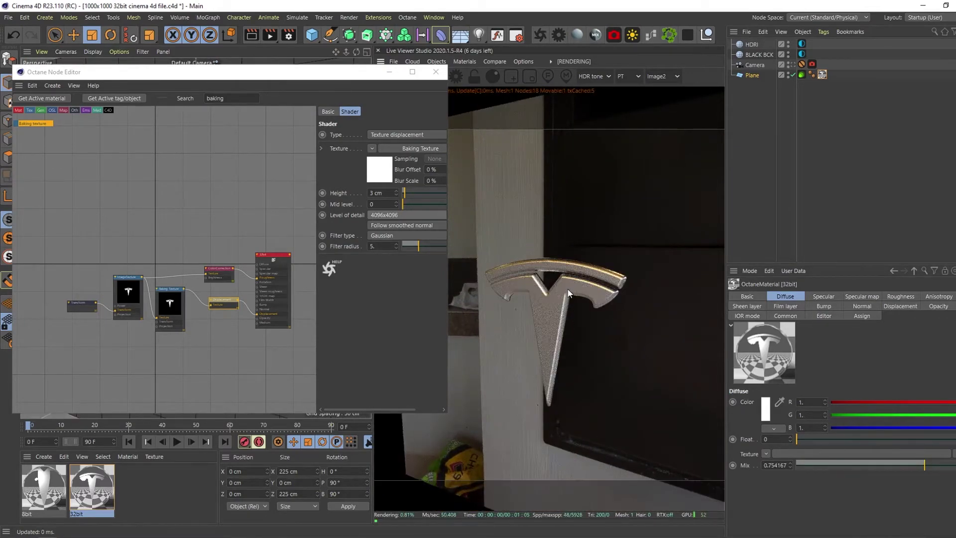
pyautogui.moveTo(492, 264); pyautogui.dragTo(573, 318)
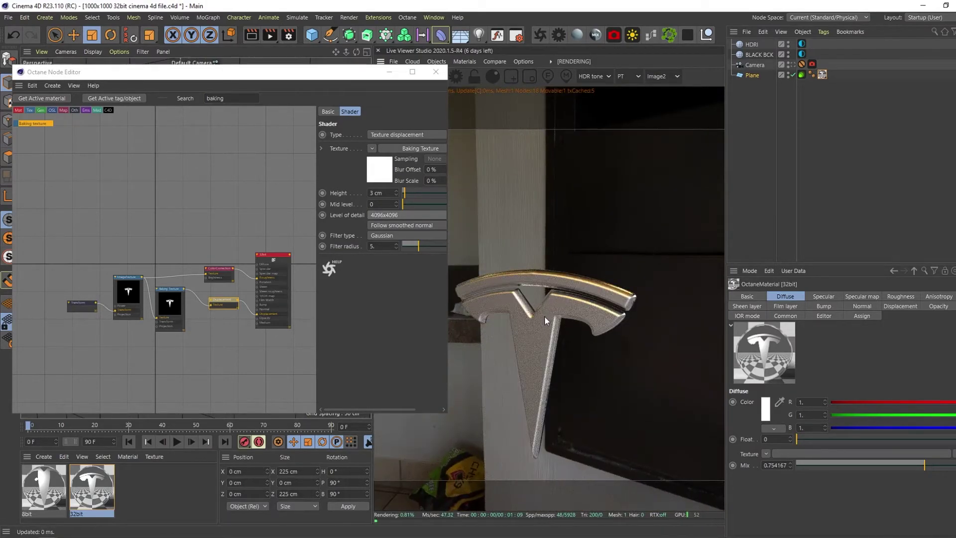
pyautogui.moveTo(569, 300); pyautogui.dragTo(512, 535, button='right')
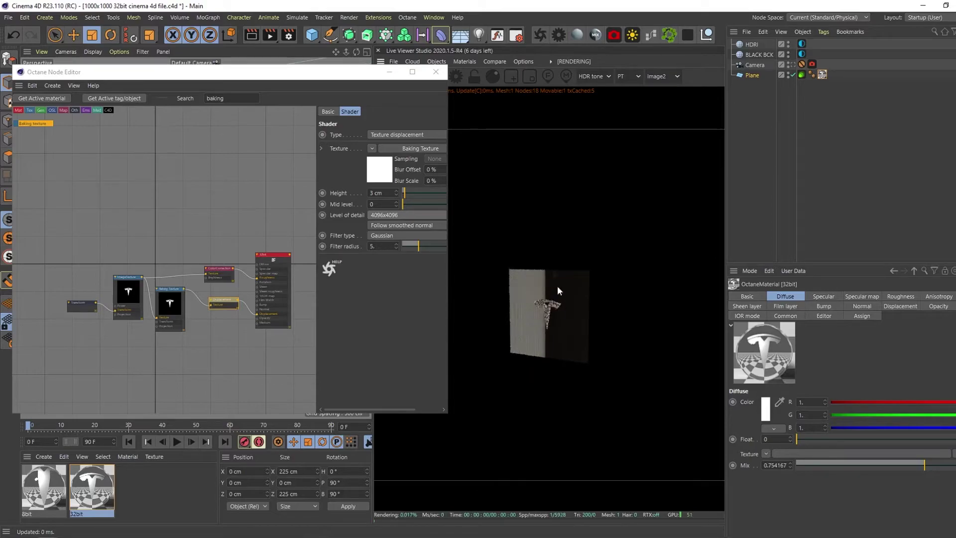
pyautogui.scroll(6, 553, 316)
pyautogui.moveTo(559, 322); pyautogui.dragTo(540, 324)
pyautogui.moveTo(541, 324); pyautogui.dragTo(576, 244, button='right')
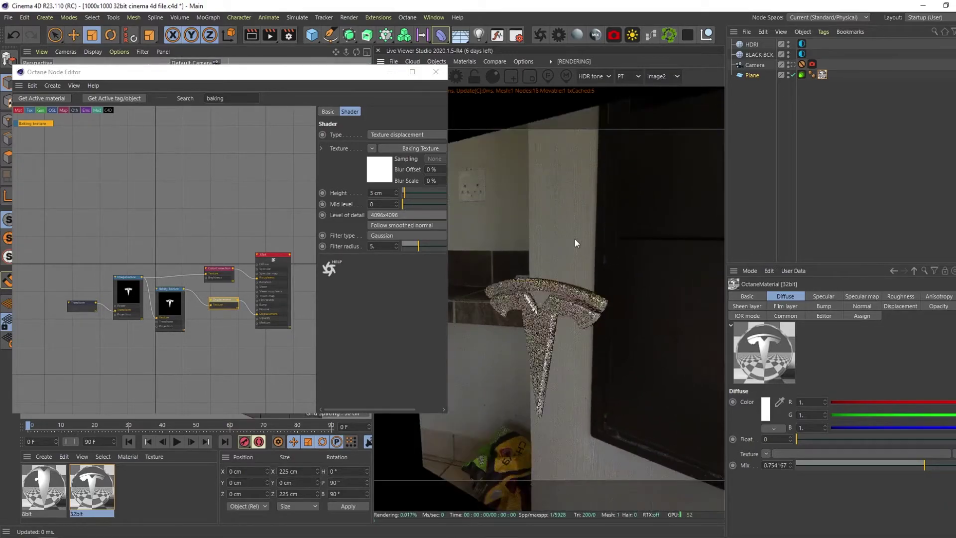
pyautogui.moveTo(550, 317)
pyautogui.mouseDown()
pyautogui.moveTo(509, 317)
pyautogui.moveTo(575, 312)
pyautogui.moveTo(554, 324)
pyautogui.moveTo(553, 305)
pyautogui.moveTo(536, 313)
pyautogui.mouseUp()
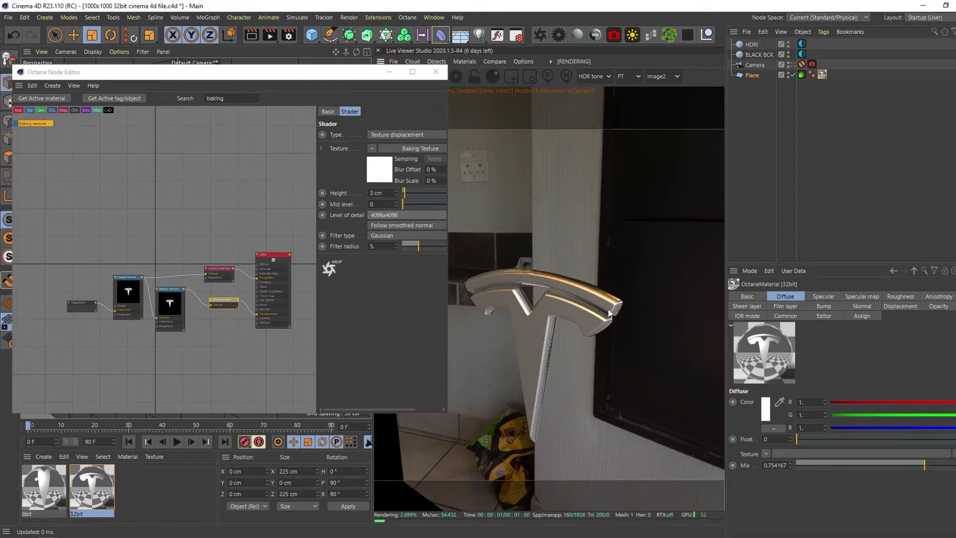
pyautogui.moveTo(521, 318); pyautogui.dragTo(552, 318)
pyautogui.moveTo(545, 349); pyautogui.dragTo(547, 408, button='right')
pyautogui.moveTo(549, 309); pyautogui.dragTo(579, 289, button='right')
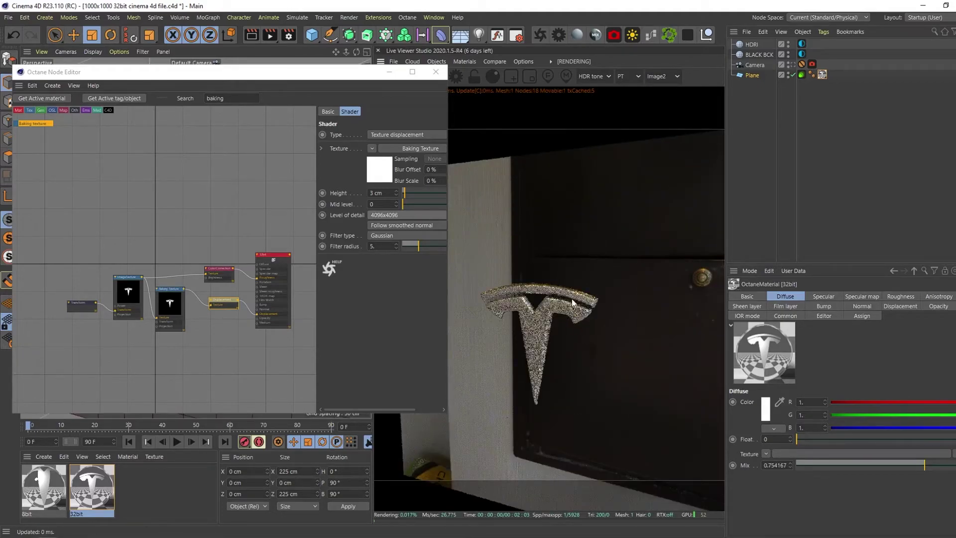
pyautogui.moveTo(579, 291); pyautogui.dragTo(552, 294)
pyautogui.moveTo(551, 304); pyautogui.dragTo(563, 289, button='right')
# Review the Normal and Bump channel settings of the 32bit material node.
pyautogui.click(274, 256)
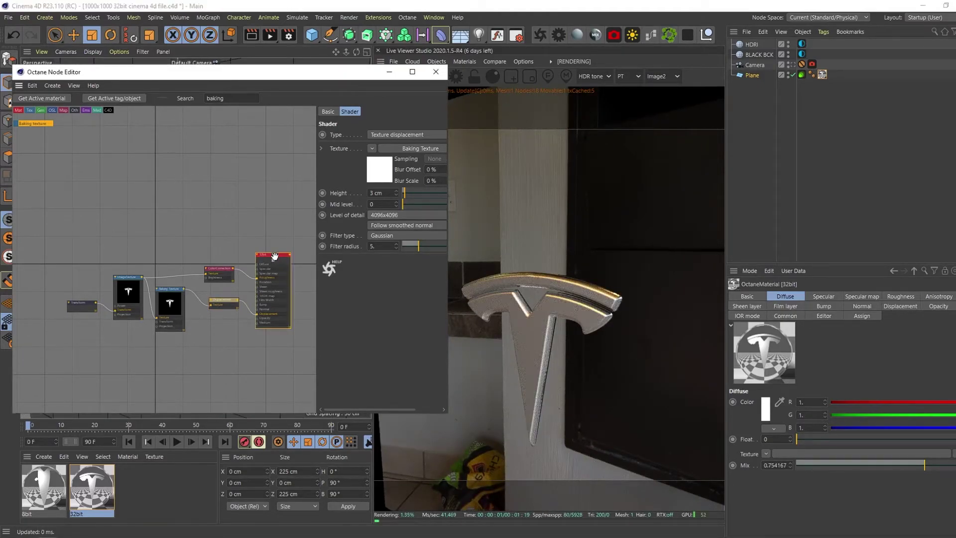
pyautogui.click(344, 141)
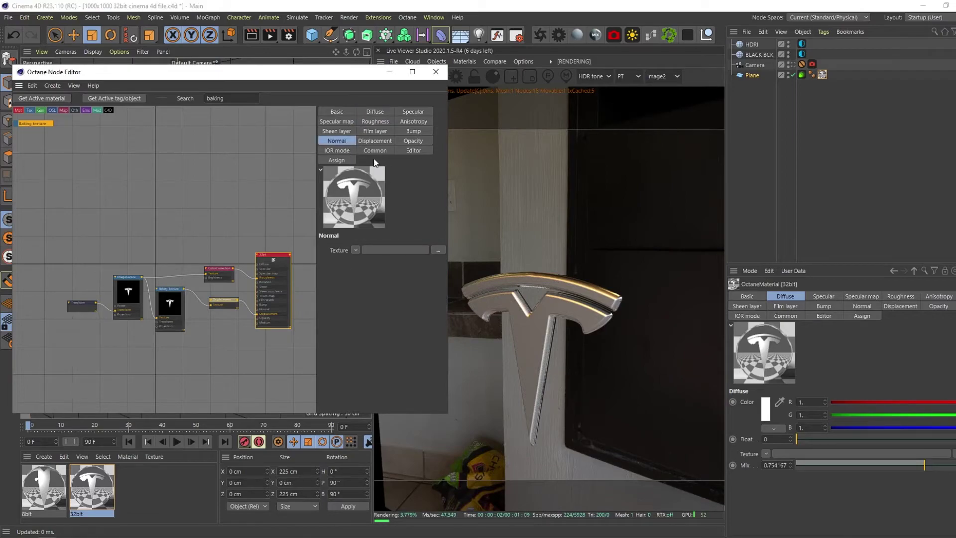
pyautogui.click(411, 130)
pyautogui.click(266, 181)
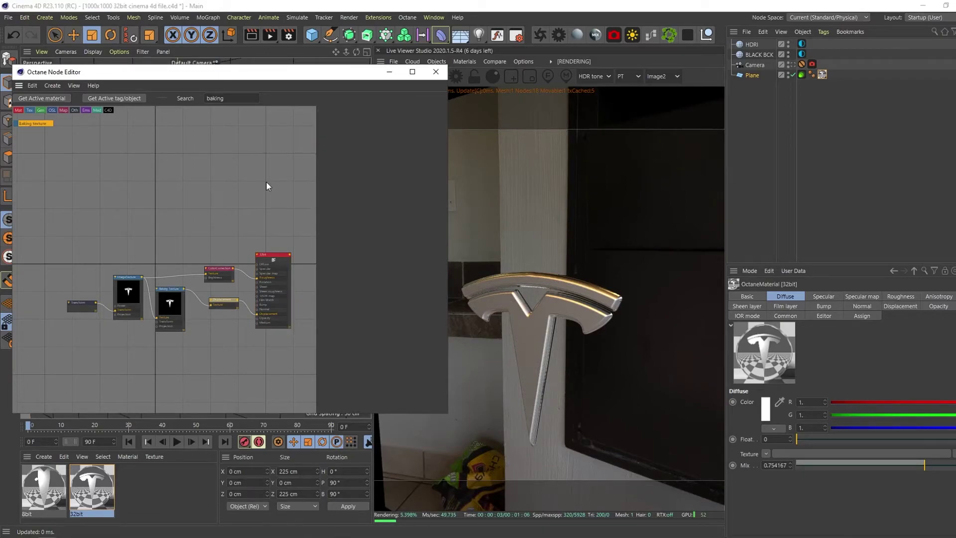
pyautogui.click(266, 272)
pyautogui.click(343, 141)
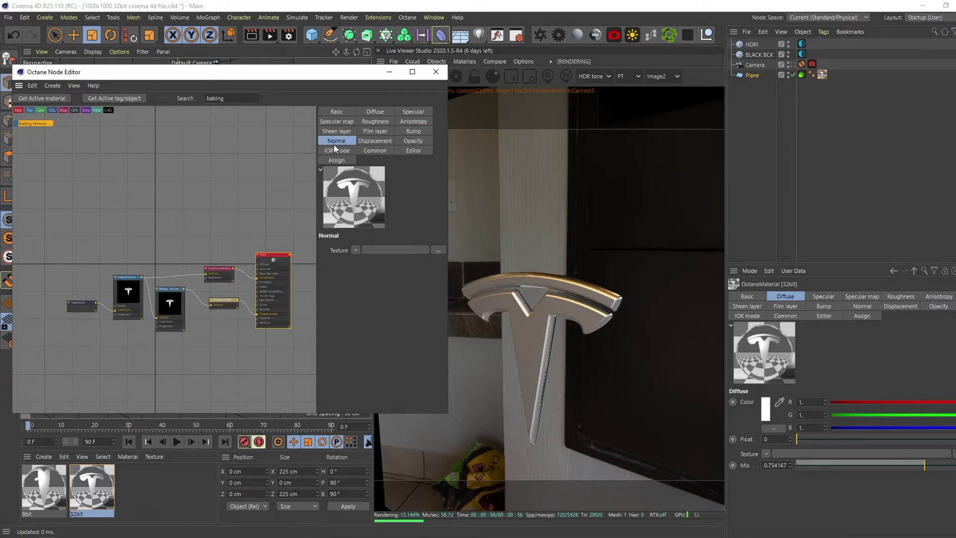
pyautogui.click(415, 132)
pyautogui.click(338, 141)
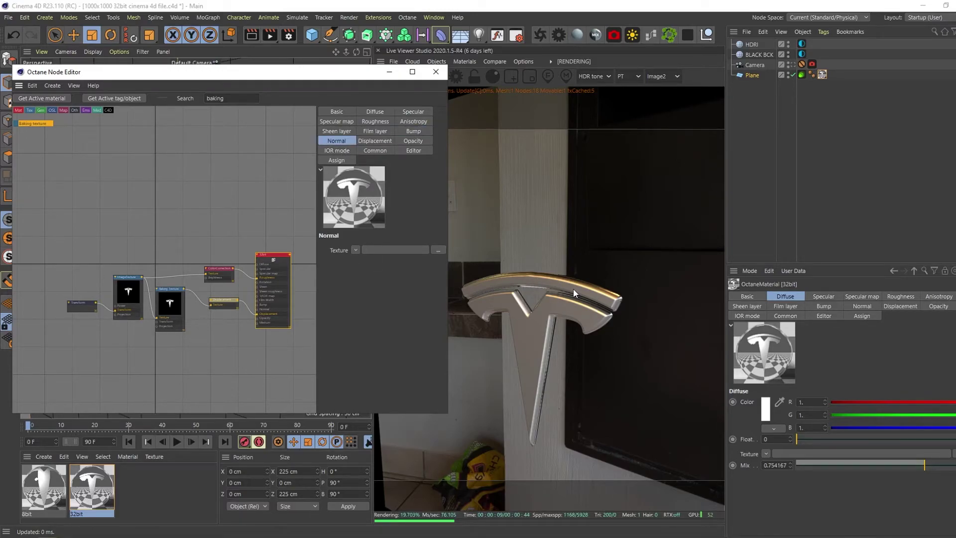
# Inspect the rendered logo on its plane from the front and at an angle, both from afar and closer up.
pyautogui.moveTo(576, 293); pyautogui.dragTo(566, 466, button='right')
pyautogui.moveTo(564, 326); pyautogui.dragTo(537, 329)
pyautogui.moveTo(536, 332); pyautogui.dragTo(534, 472, button='right')
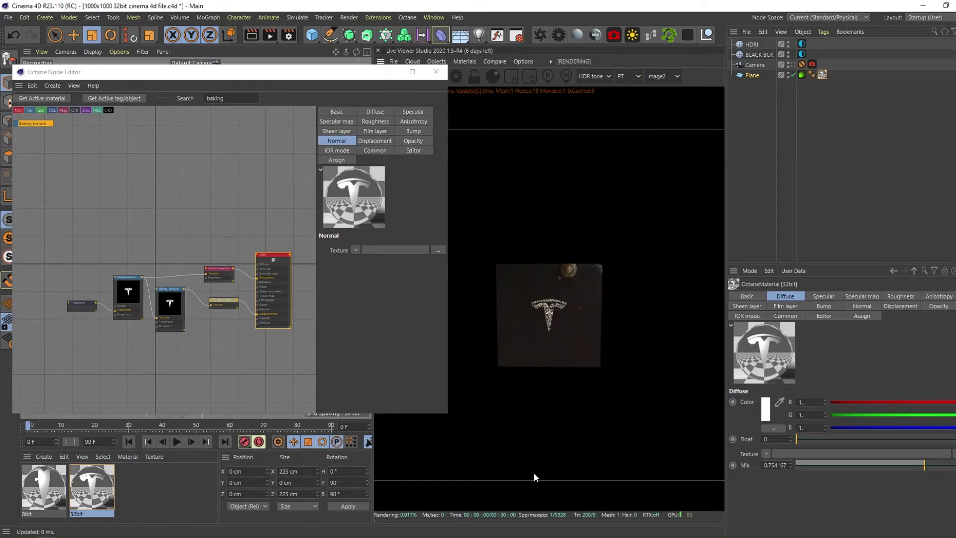
pyautogui.moveTo(539, 318); pyautogui.dragTo(560, 303)
pyautogui.scroll(5, 538, 319)
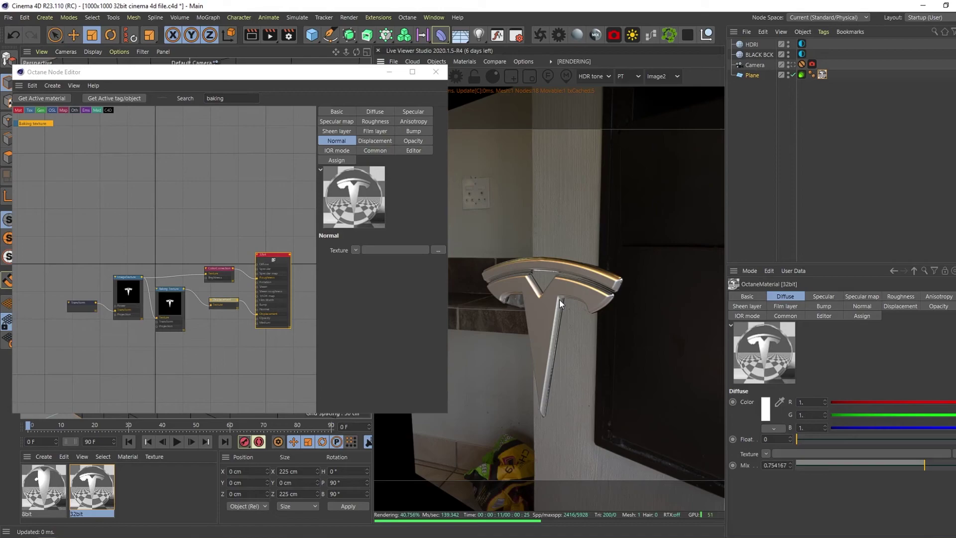
pyautogui.moveTo(560, 315)
pyautogui.mouseDown()
pyautogui.moveTo(600, 299)
pyautogui.moveTo(547, 304)
pyautogui.mouseUp()
pyautogui.moveTo(547, 305); pyautogui.dragTo(544, 429, button='right')
pyautogui.moveTo(542, 358); pyautogui.dragTo(515, 333)
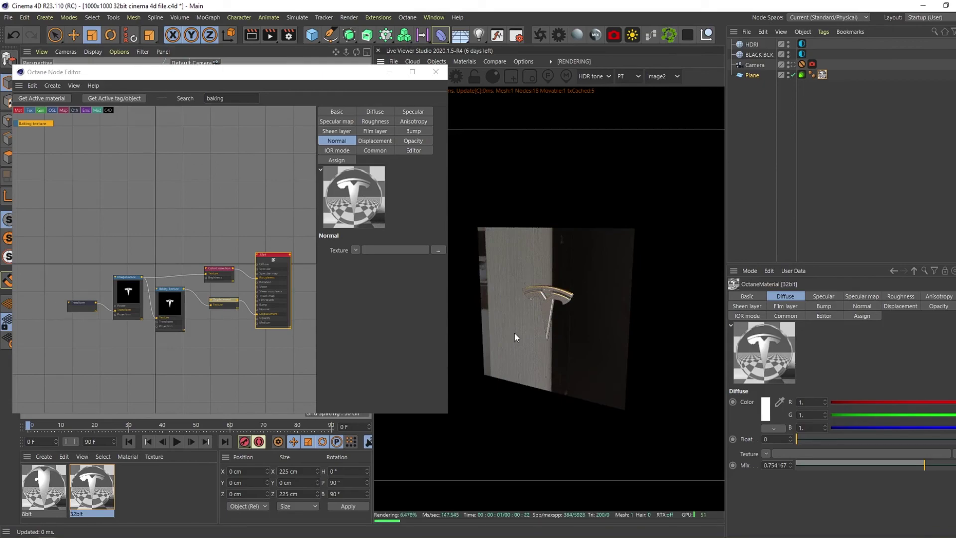